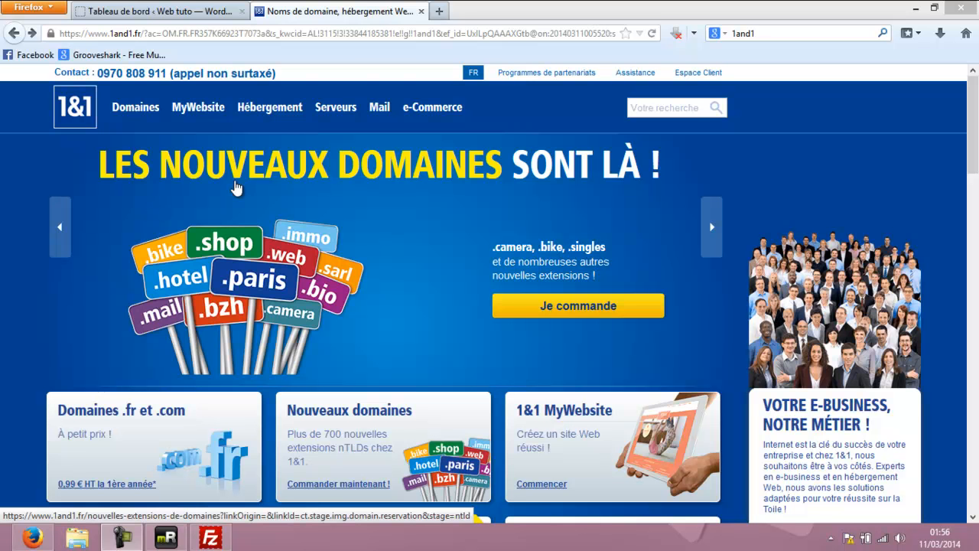
Choose the UNLIMITED PLUS pack from the Linux hosting offers.
mouse_move(272, 108)
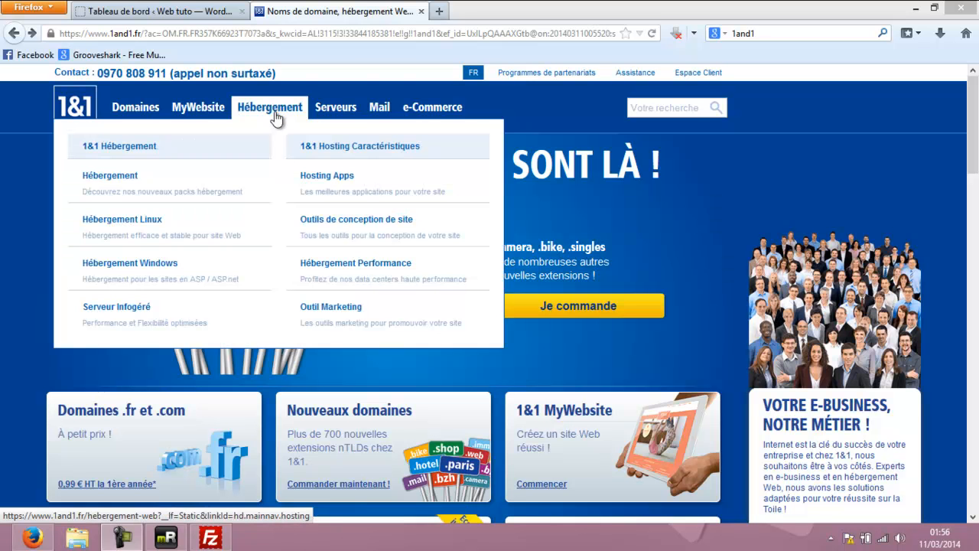
click(159, 224)
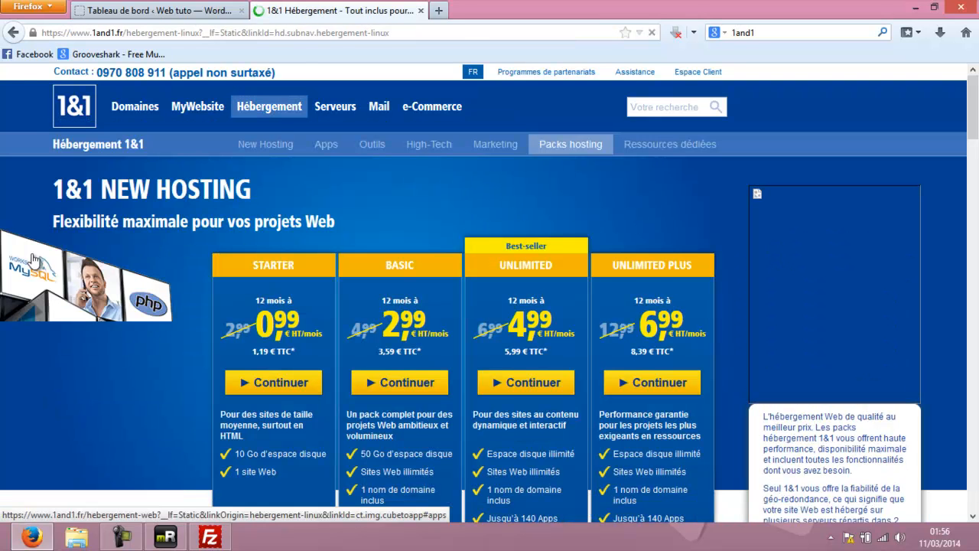
scroll(131, 326, down, 1)
scroll(131, 327, down, 2)
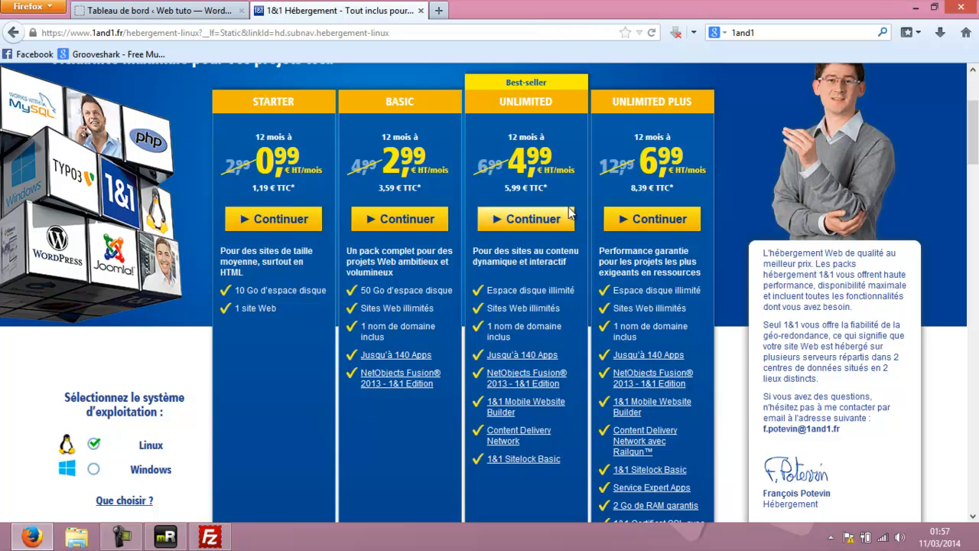
click(656, 221)
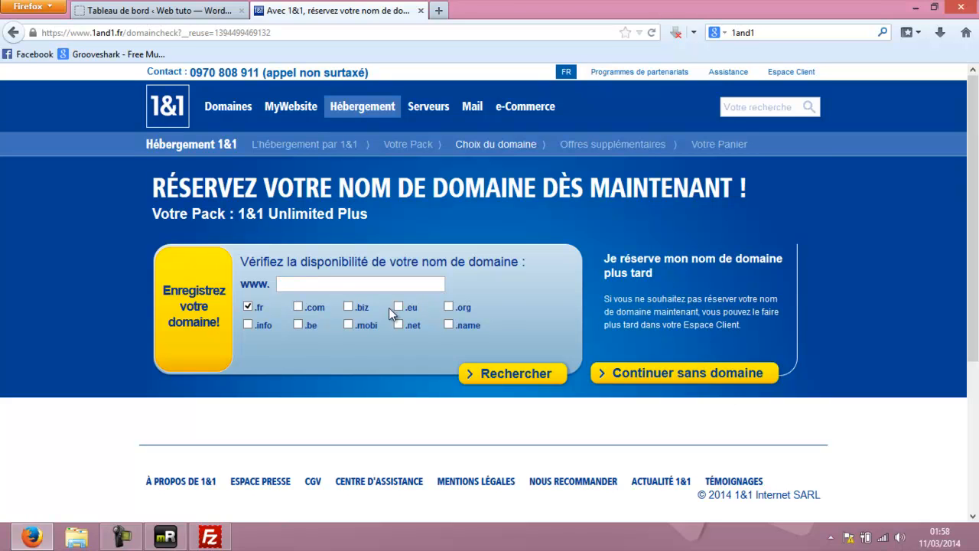
Search for the domain fkkkrikdr and continue with the available fkkkrikdr.fr.
click(336, 283)
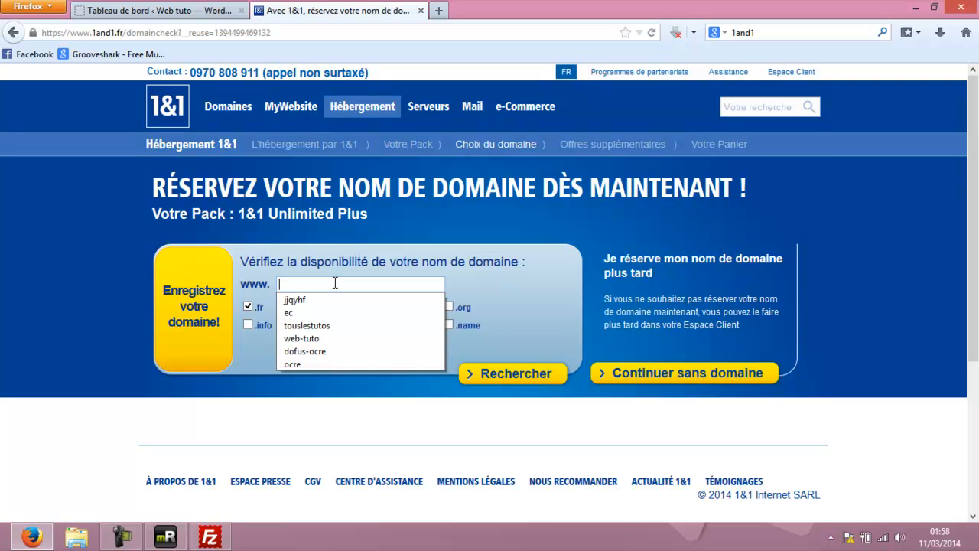
text(fkkkrikdr)
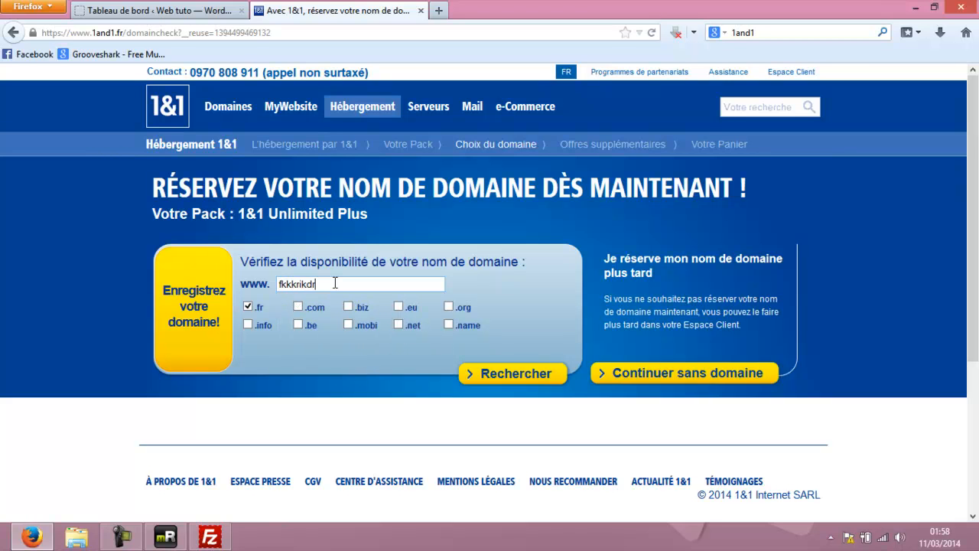
click(495, 375)
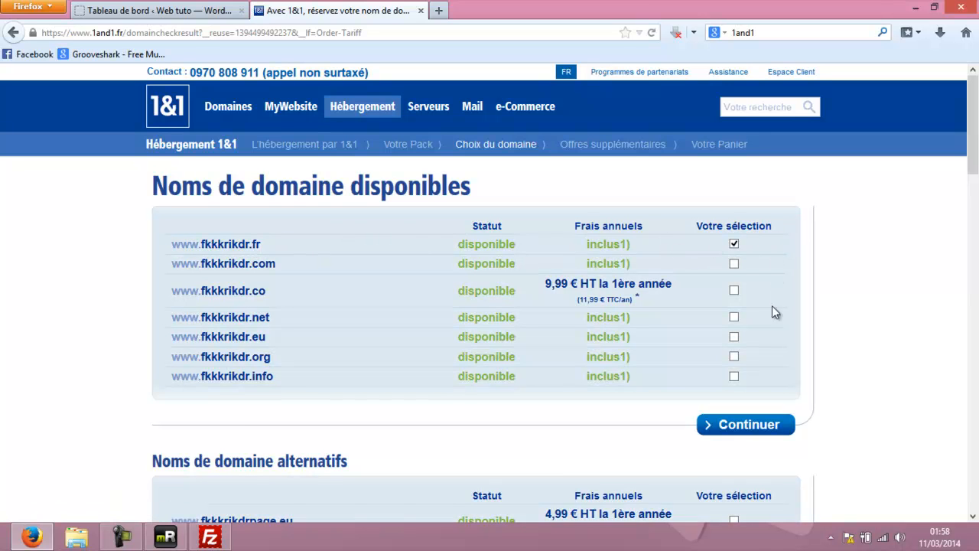
click(746, 425)
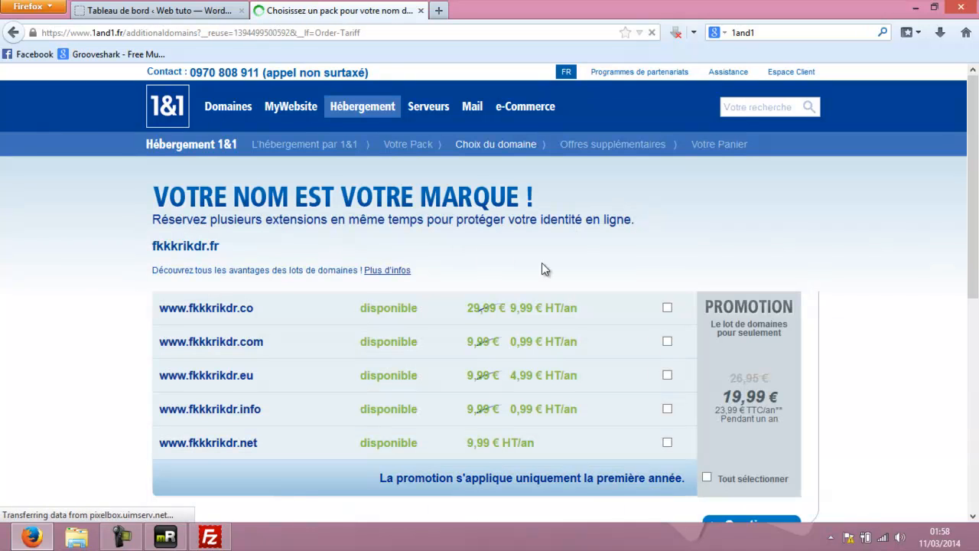
Leave the .com and other extensions unselected and continue.
scroll(612, 282, down, 2)
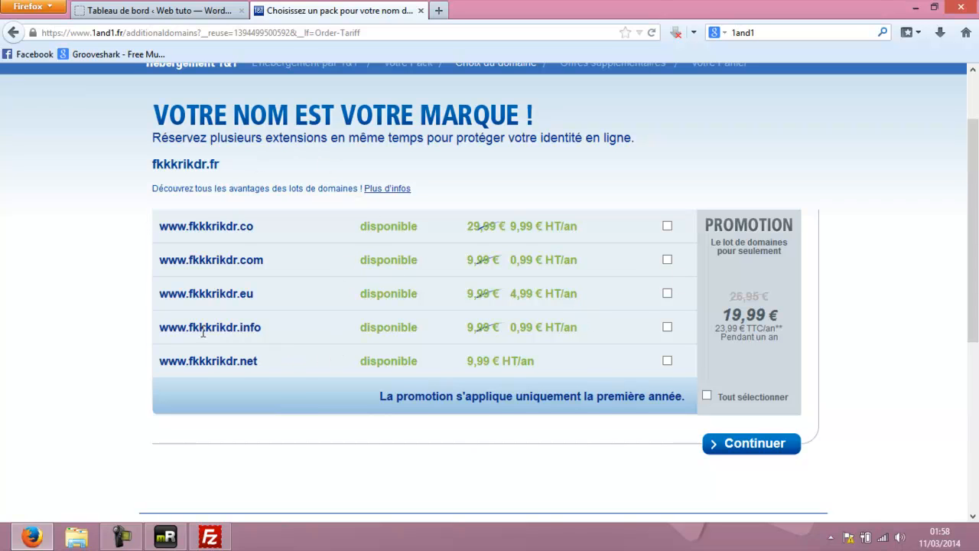
click(672, 259)
click(667, 260)
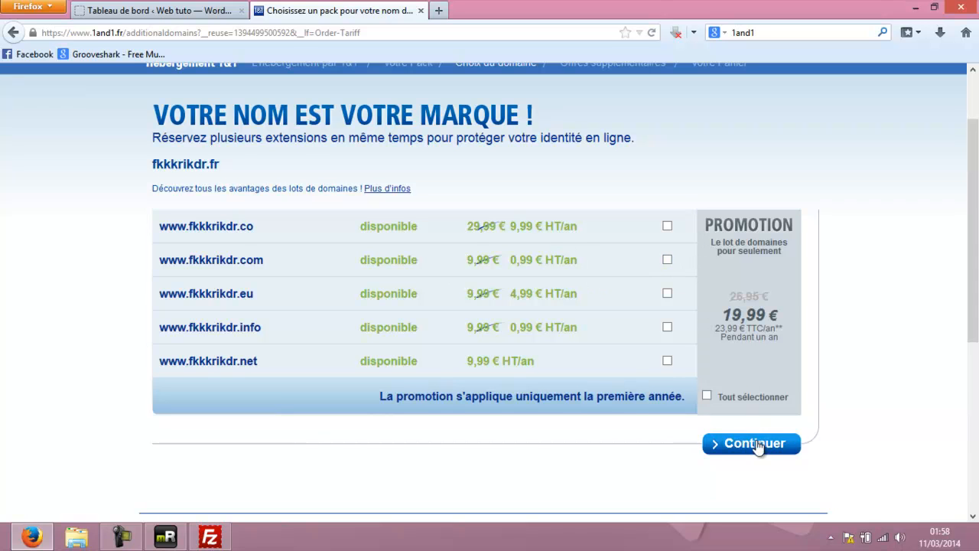
click(749, 447)
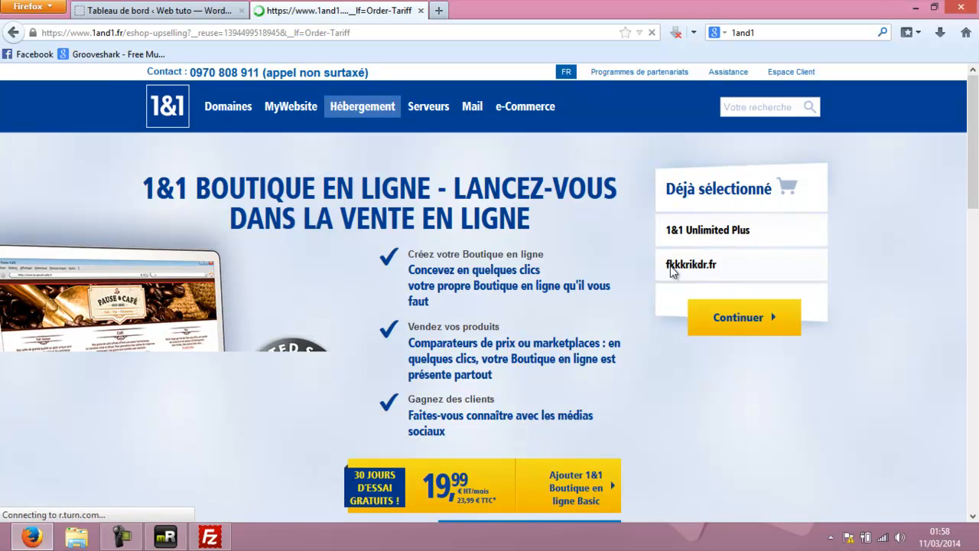
Skip the online shop and option offers, then compare the special and standard billing offers.
click(740, 324)
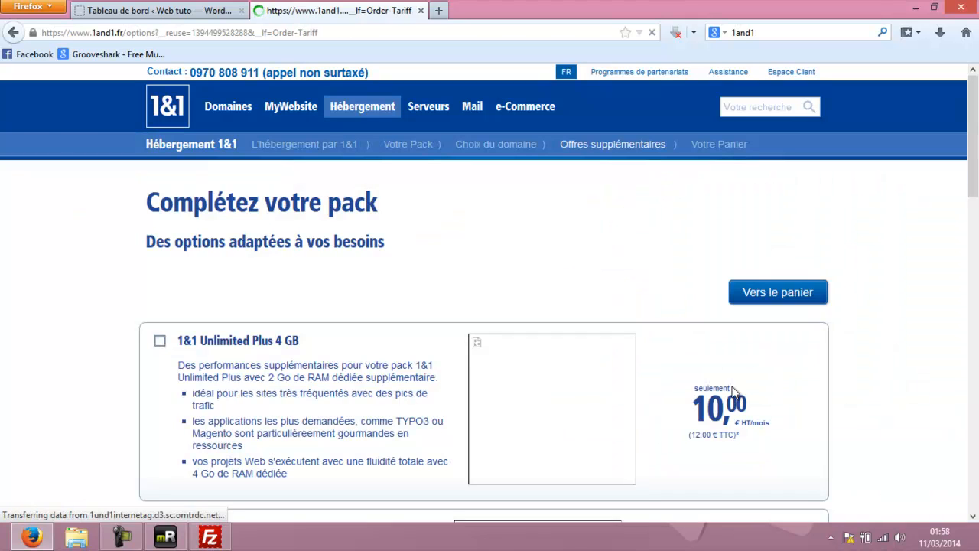
click(778, 291)
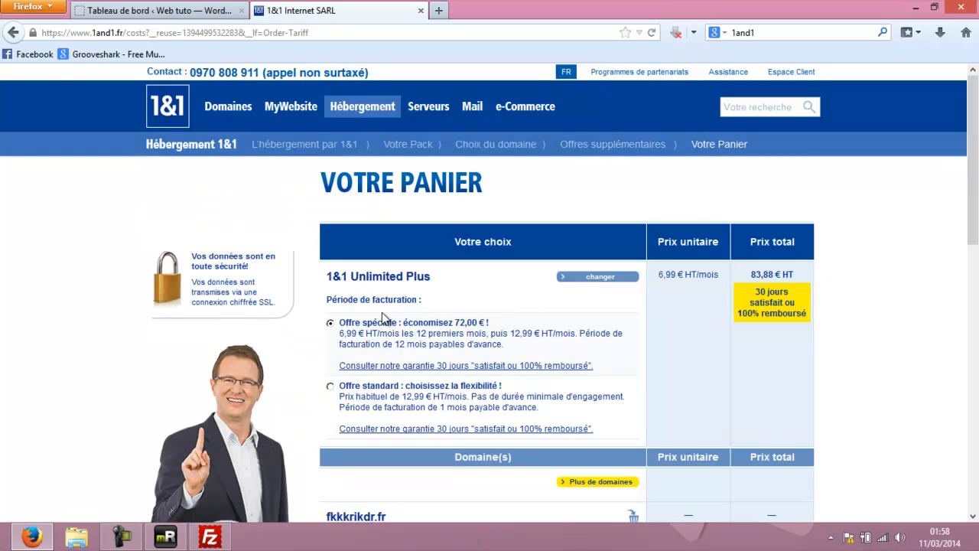
drag(368, 322, 487, 323)
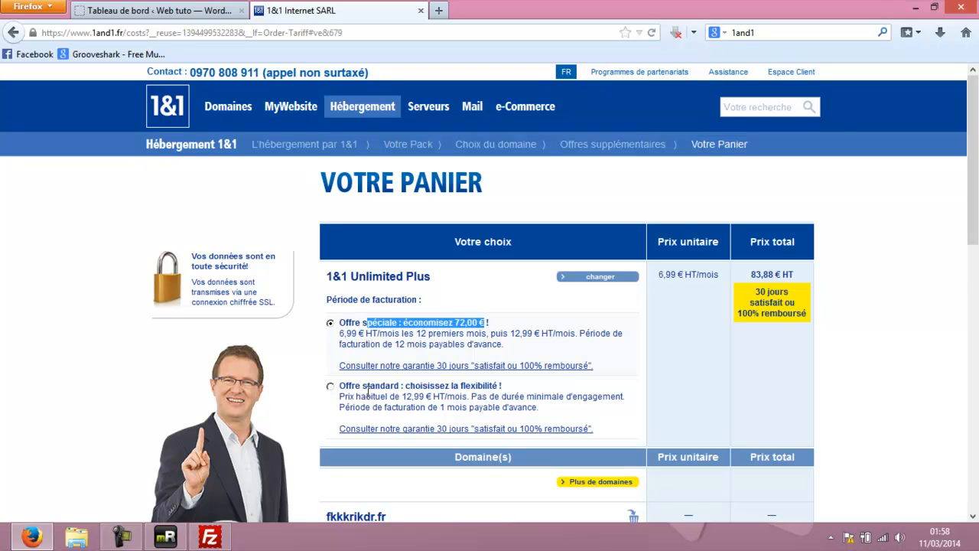
drag(362, 385, 480, 386)
click(480, 386)
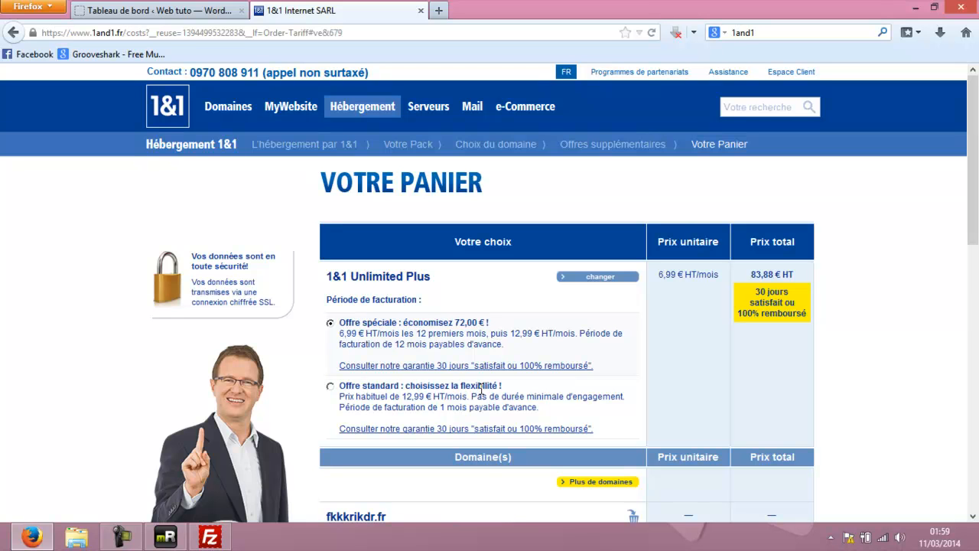
drag(365, 386, 436, 386)
drag(374, 396, 515, 407)
click(404, 400)
Check the 83,88 € HT total and 72,00 € saving, then proceed to checkout.
drag(400, 397, 445, 407)
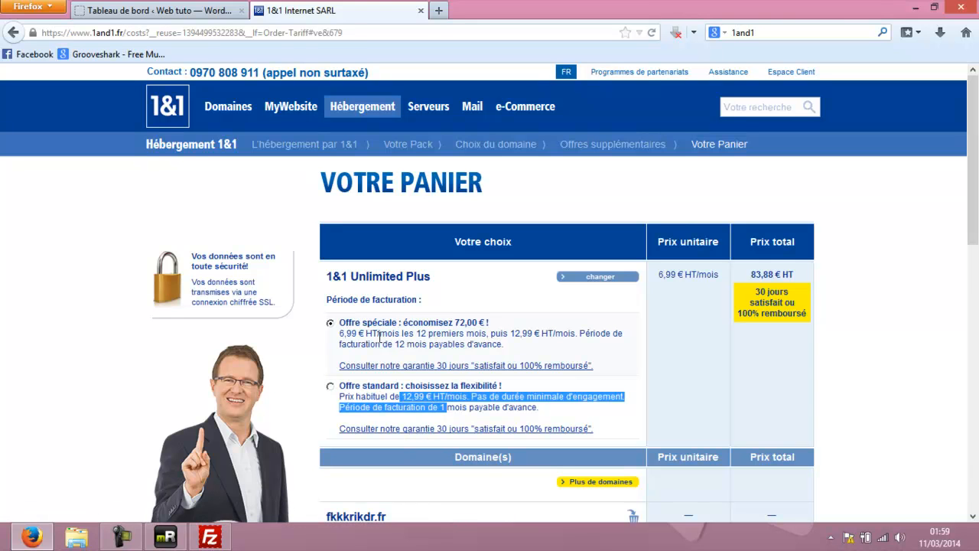
drag(379, 333, 491, 333)
click(489, 333)
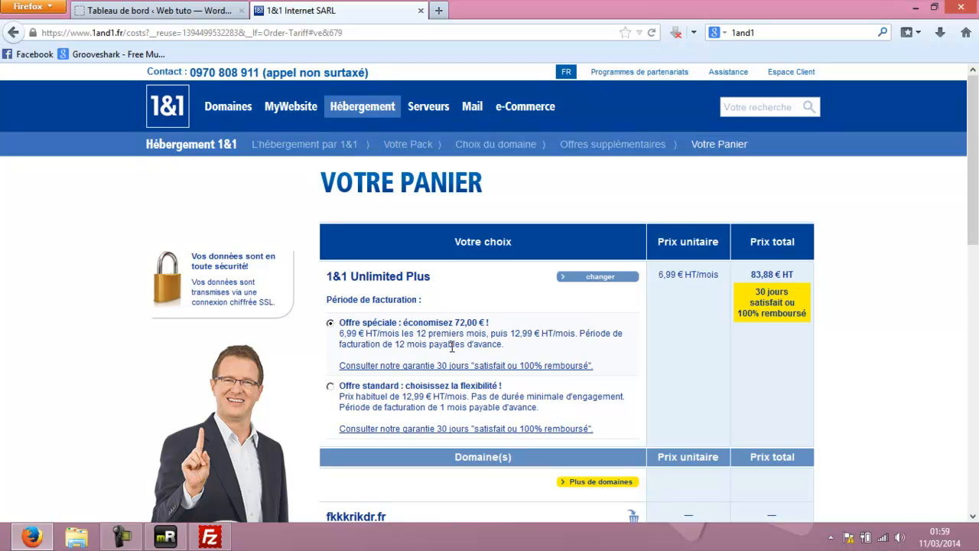
drag(747, 273, 795, 306)
drag(486, 322, 448, 323)
scroll(445, 337, down, 5)
scroll(693, 430, down, 3)
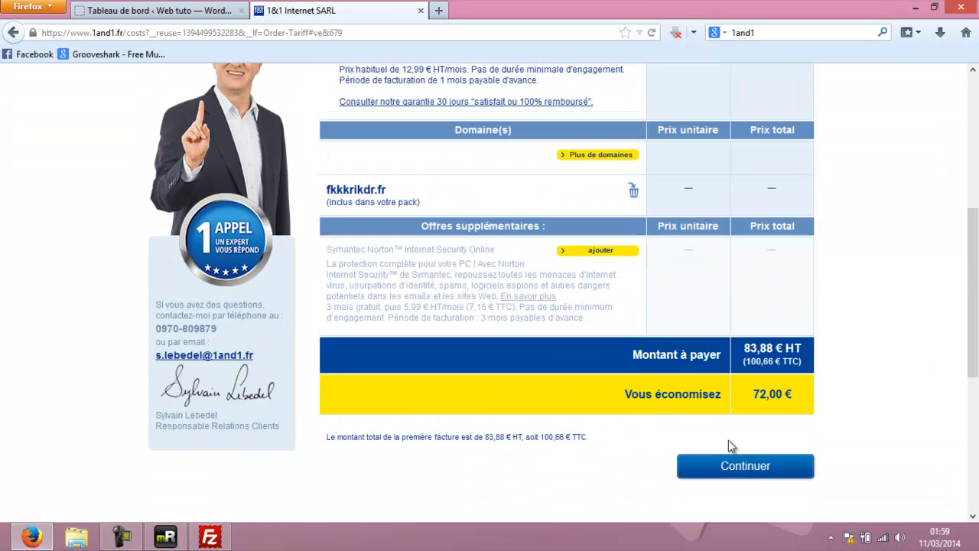
click(742, 465)
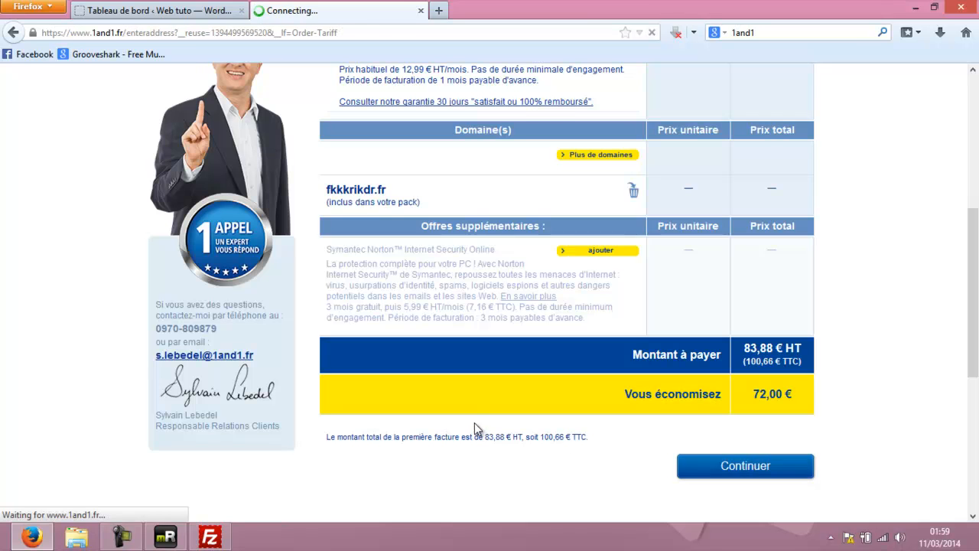
Keep the existing-customer choice on Non and scroll through the new-customer details form.
scroll(463, 402, down, 3)
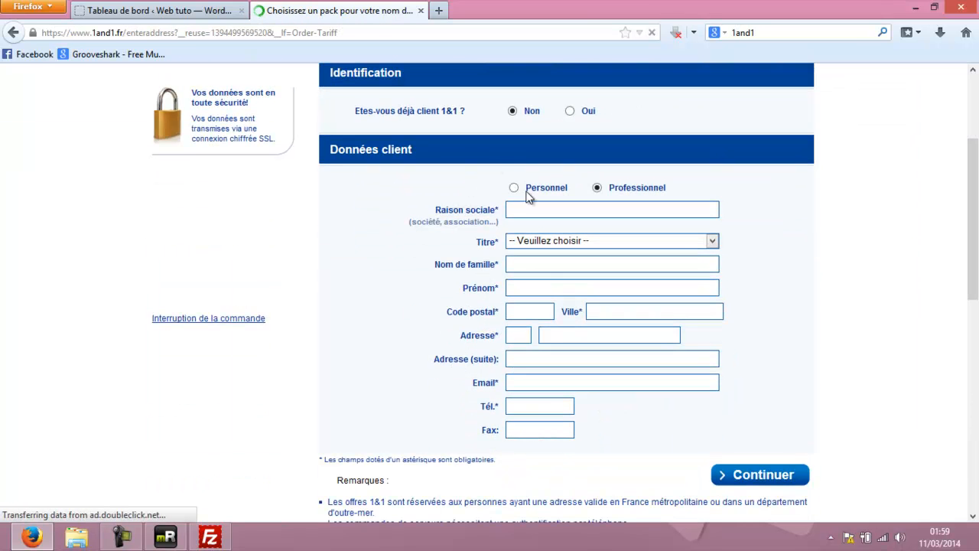
click(569, 111)
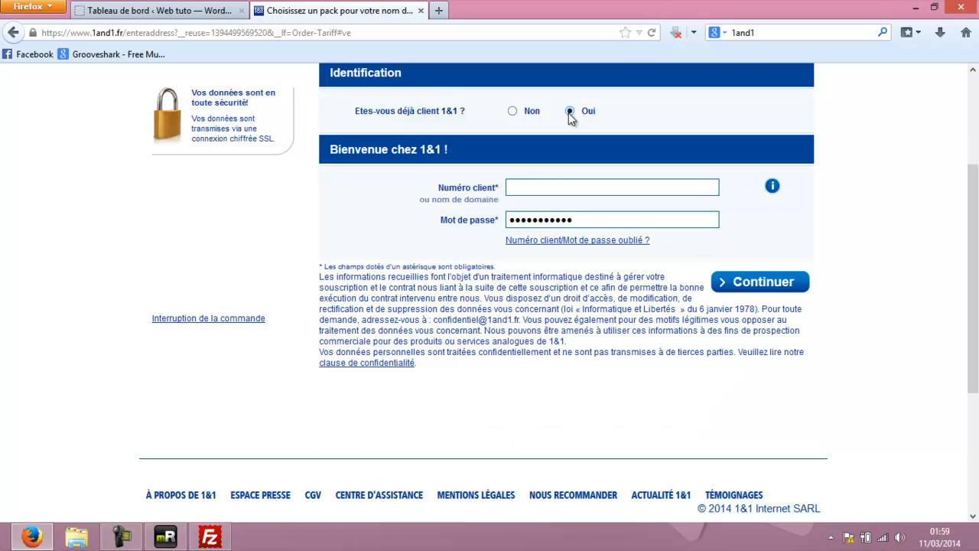
click(514, 111)
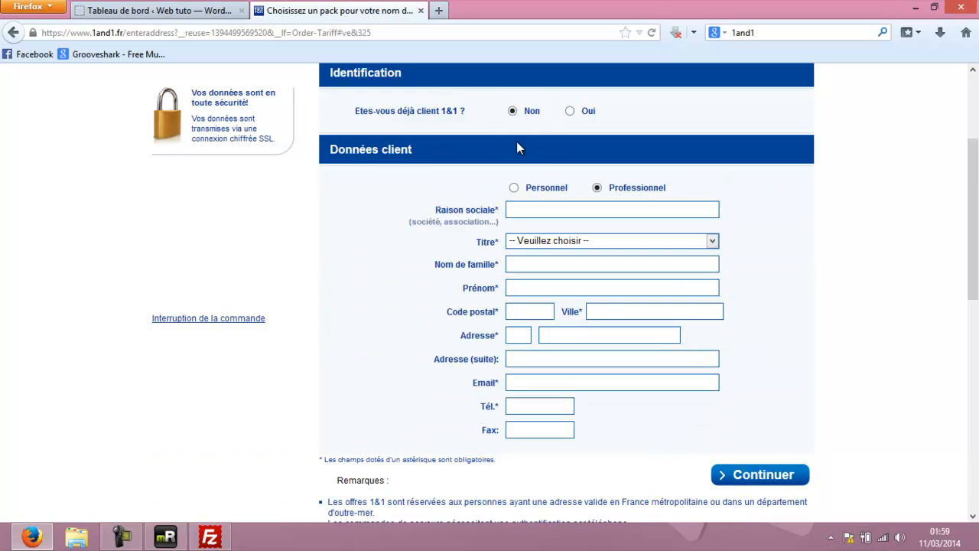
scroll(559, 234, down, 1)
scroll(559, 235, down, 2)
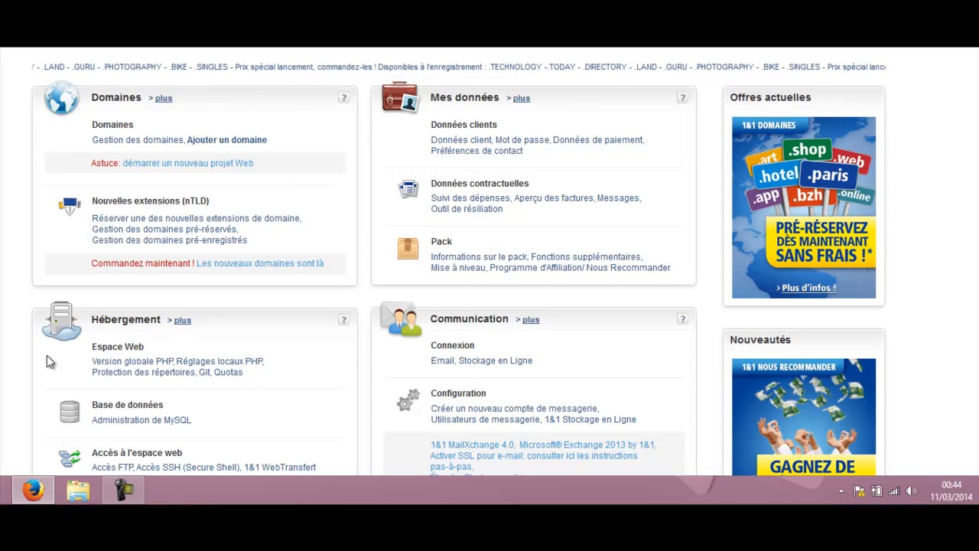
Open MySQL administration and start a new database.
scroll(53, 353, down, 2)
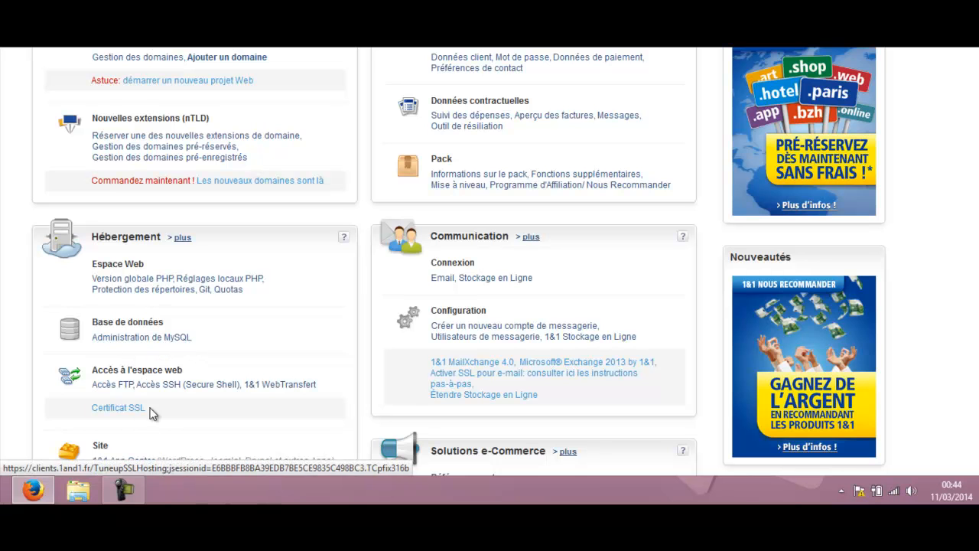
click(177, 338)
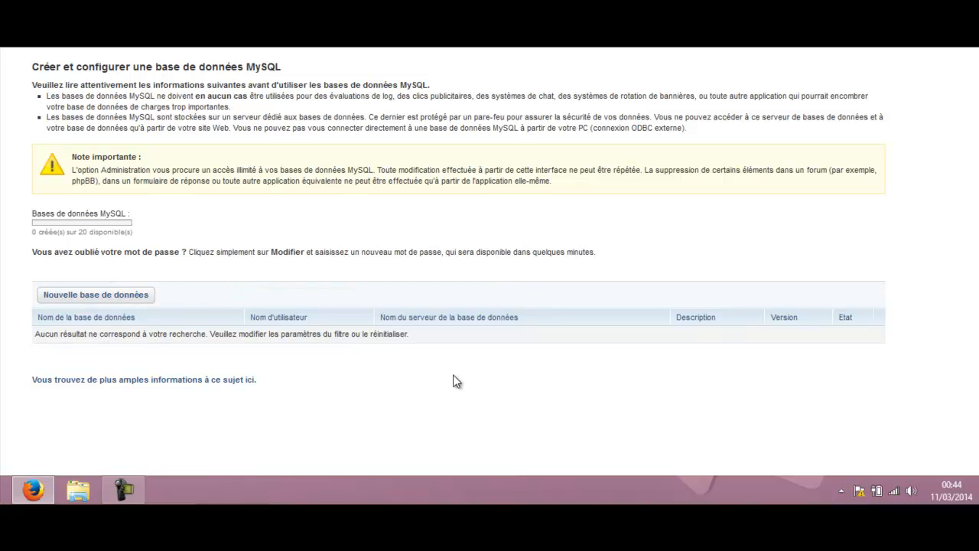
click(100, 302)
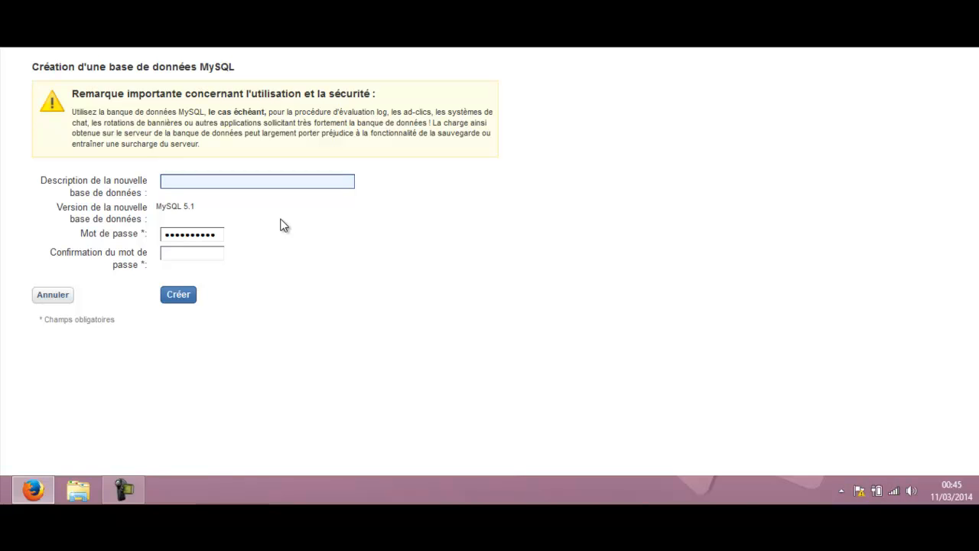
Create a database described 'wordpress' with a new confirmed password, then return to the list.
text(wordpress)
drag(219, 234, 123, 231)
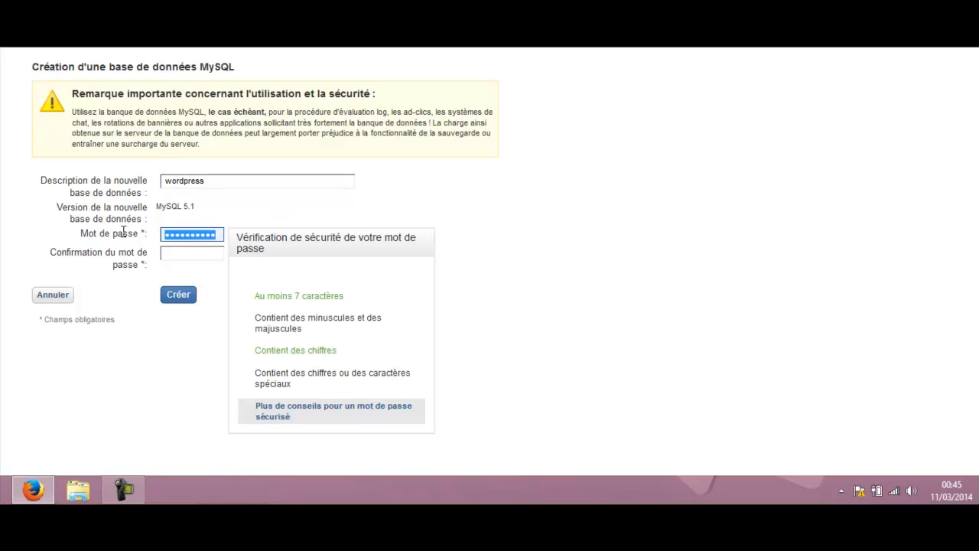
key(BackSpace)
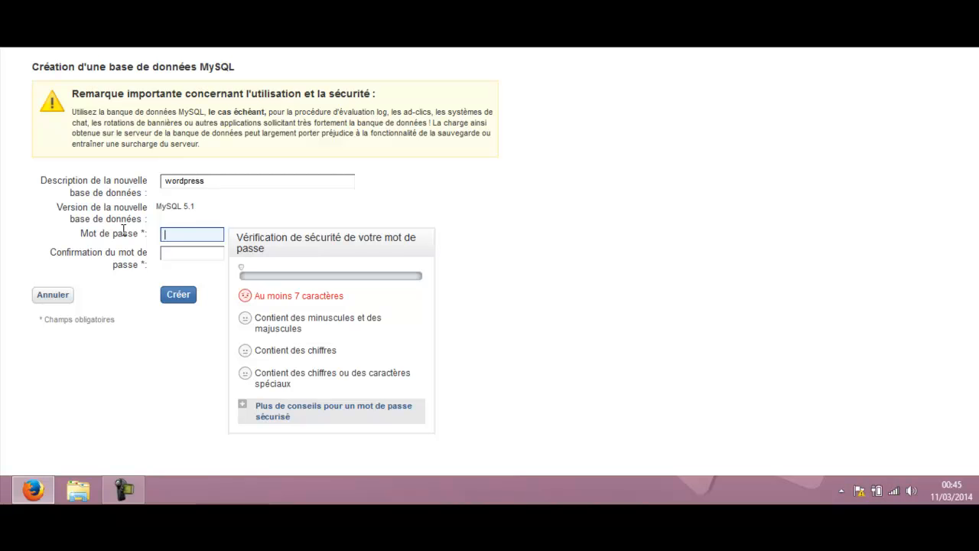
text(••••••••••)
click(205, 253)
text(••••••••••)
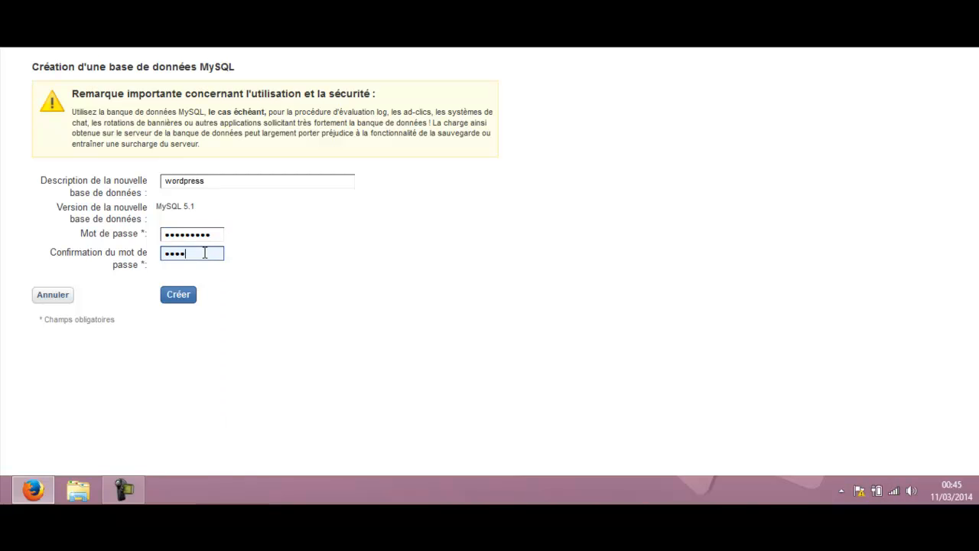
click(187, 295)
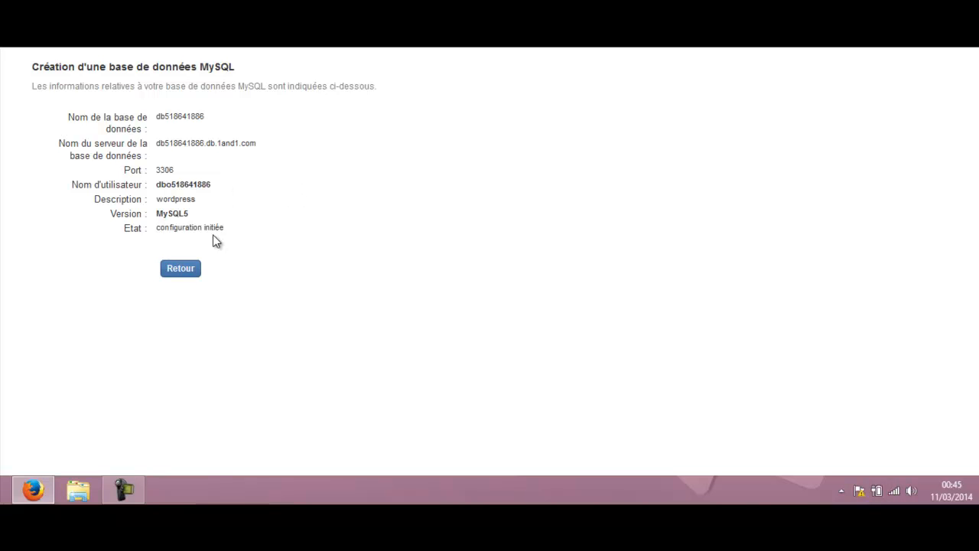
click(190, 271)
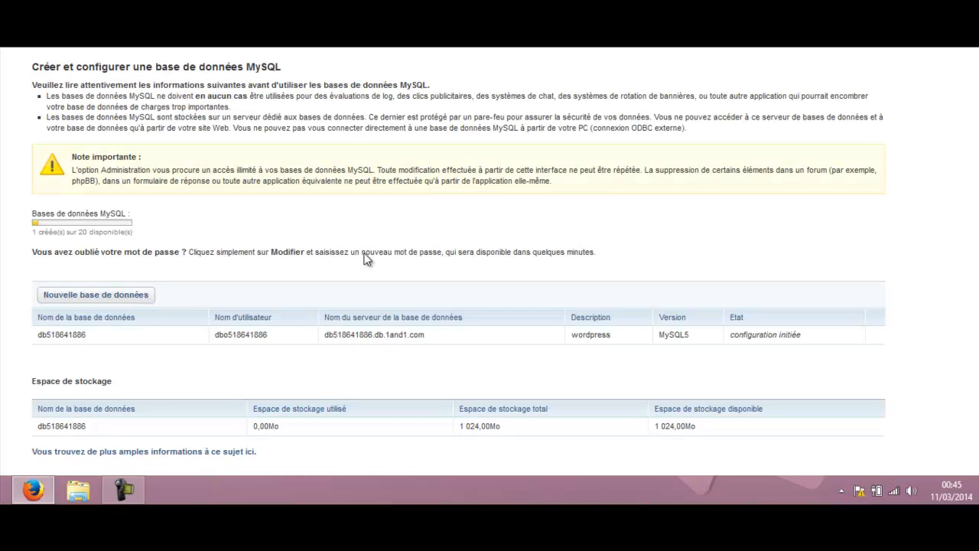
Check the new wordpress database row, then scroll down the control panel.
mouse_move(37, 334)
mouse_down()
mouse_move(822, 338)
mouse_move(35, 338)
mouse_up()
click(35, 337)
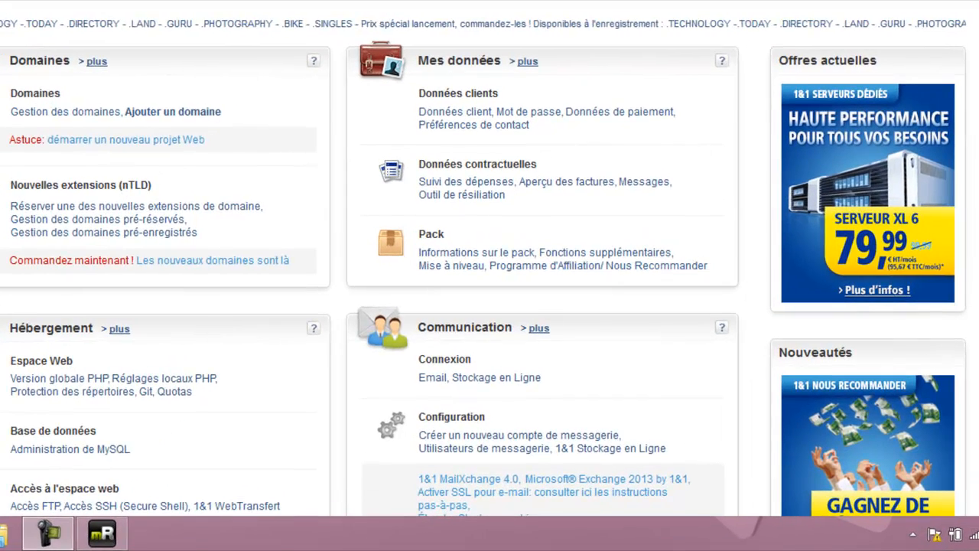
scroll(490, 275, down, 2)
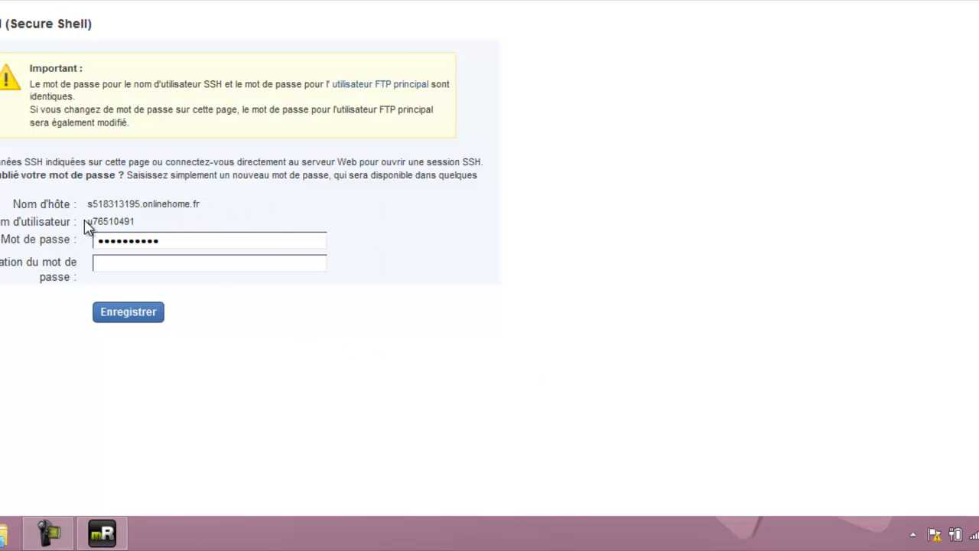
drag(135, 221, 83, 221)
drag(179, 240, 52, 257)
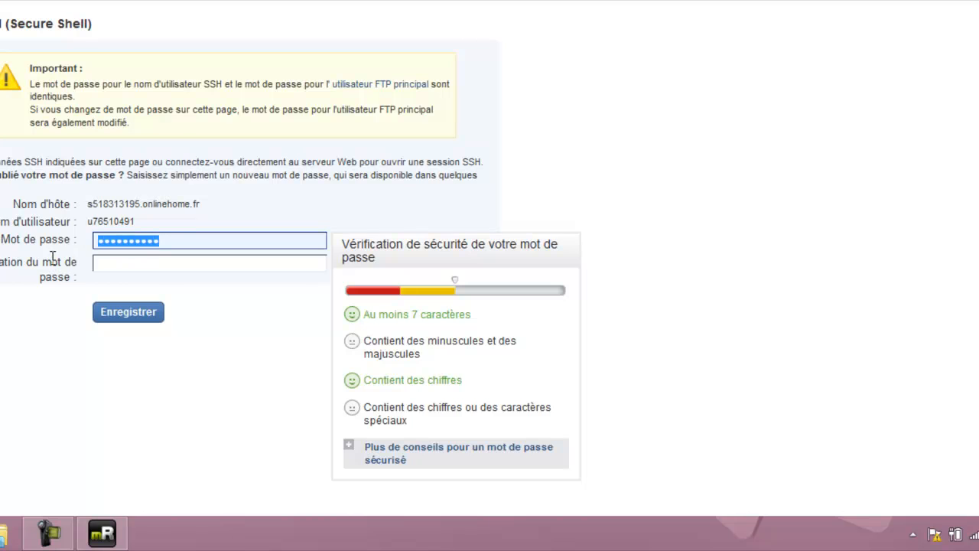
click(153, 265)
click(187, 243)
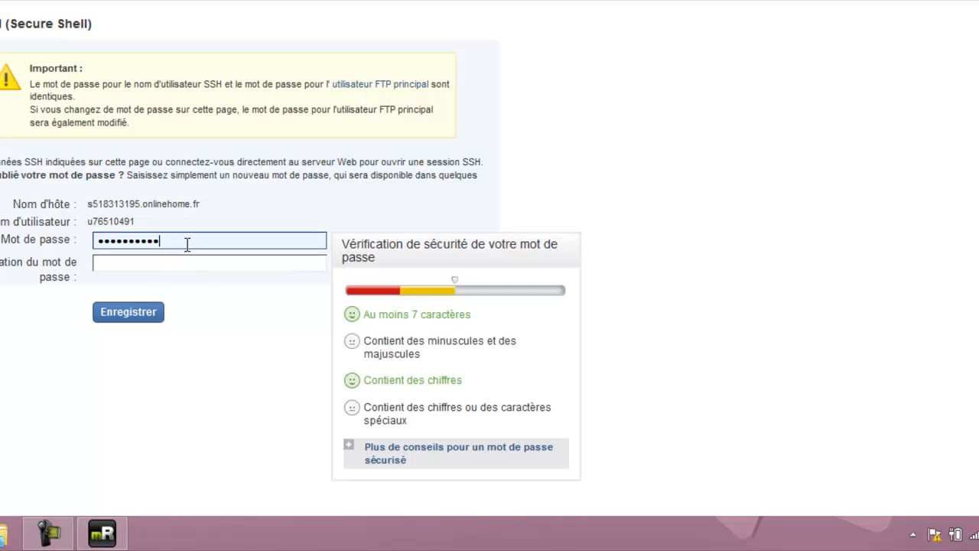
click(193, 264)
click(194, 246)
Launch FileZilla by searching 'fil', then select the SSH host name on the page.
click(261, 540)
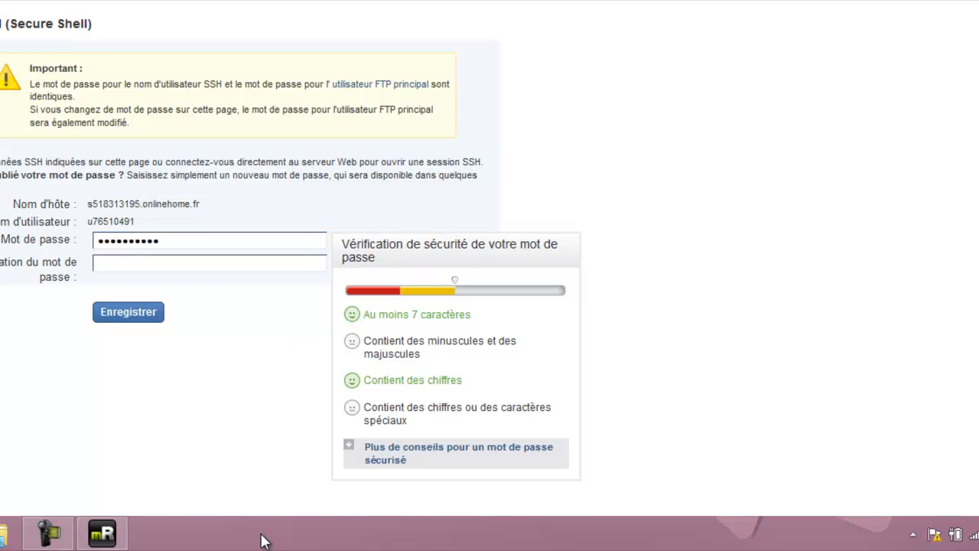
key(super)
text(fil)
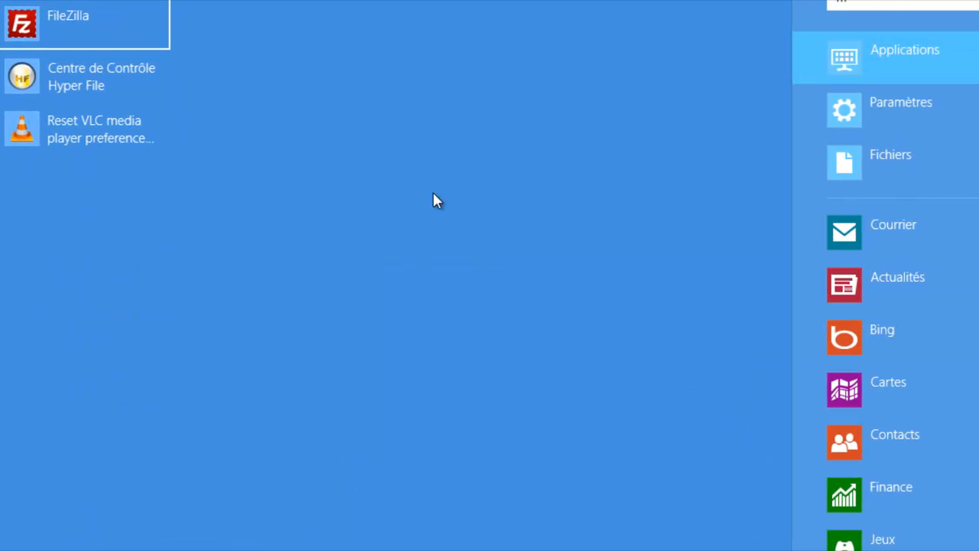
click(124, 21)
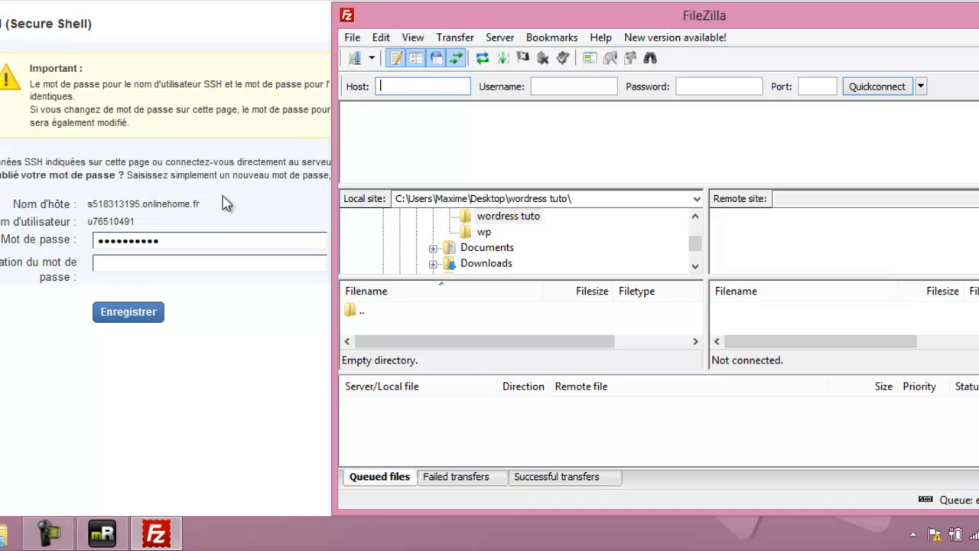
drag(205, 203, 91, 202)
key(ctrl+c)
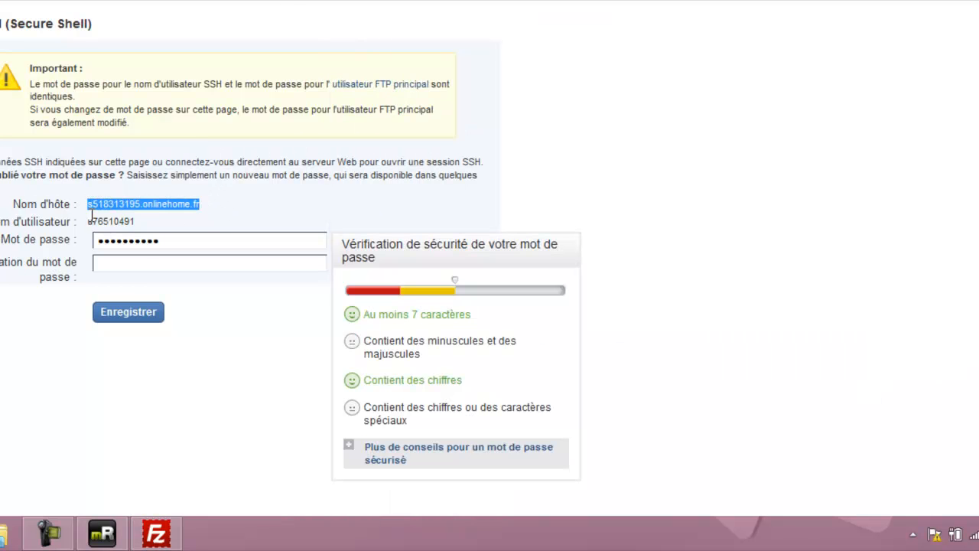
Paste the SSH host name and username into FileZilla and Quickconnect to the server.
click(157, 529)
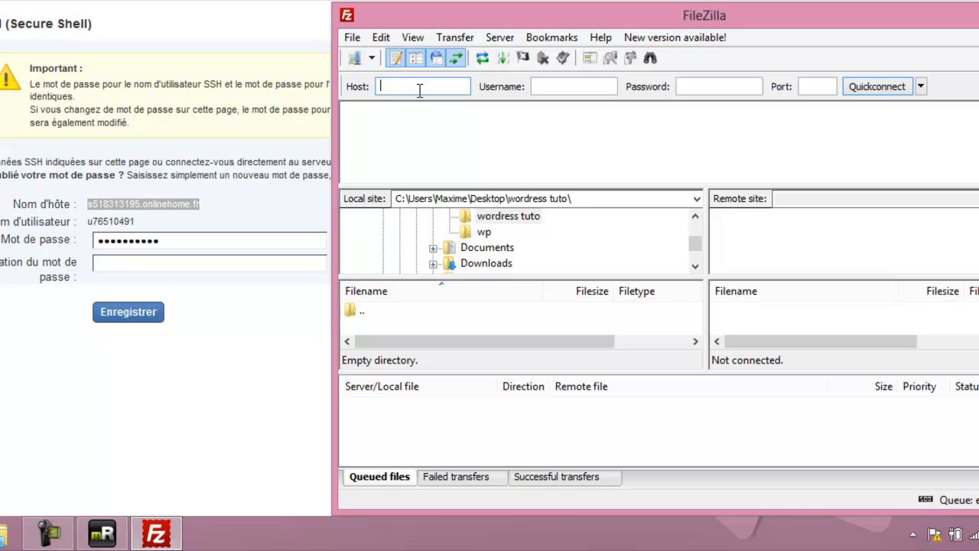
key(ctrl+v)
drag(159, 221, 93, 218)
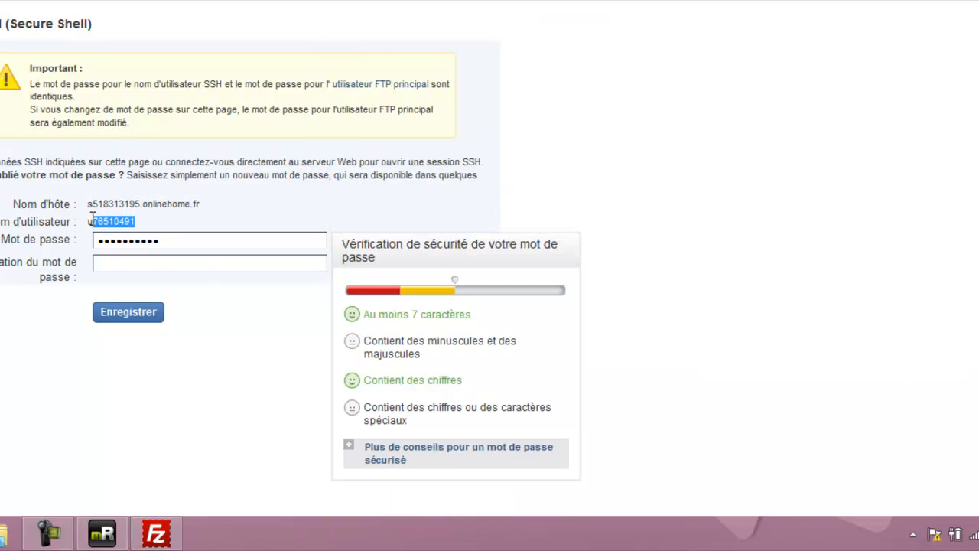
click(174, 536)
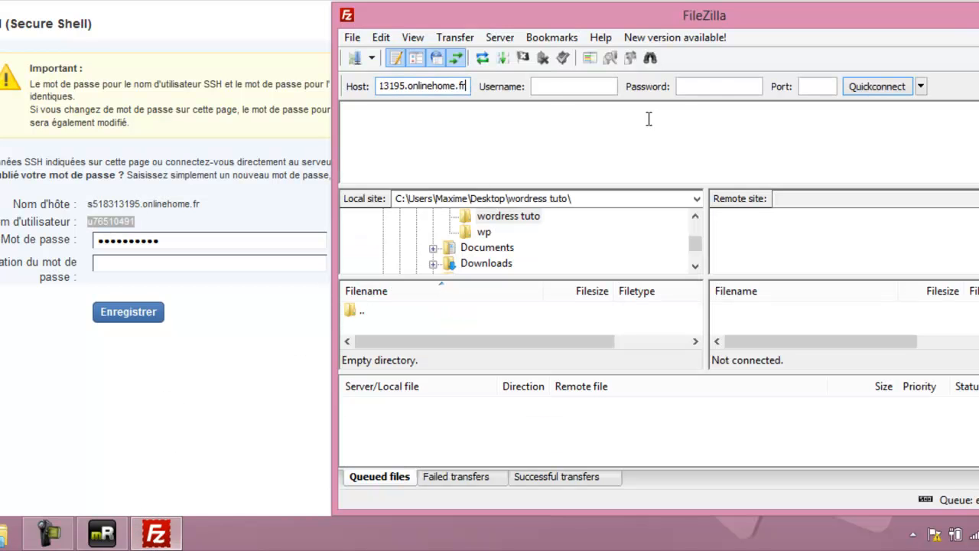
click(552, 90)
text(u76510491)
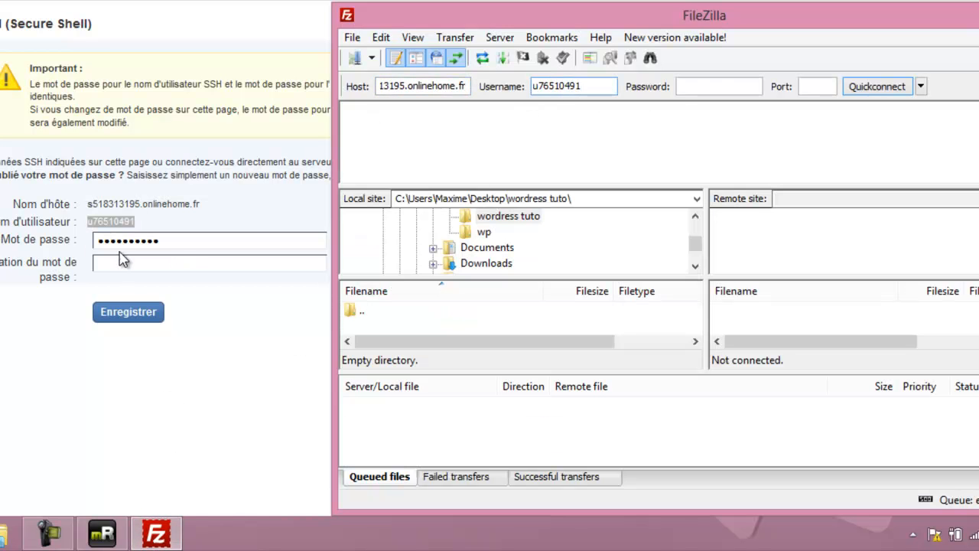
click(705, 86)
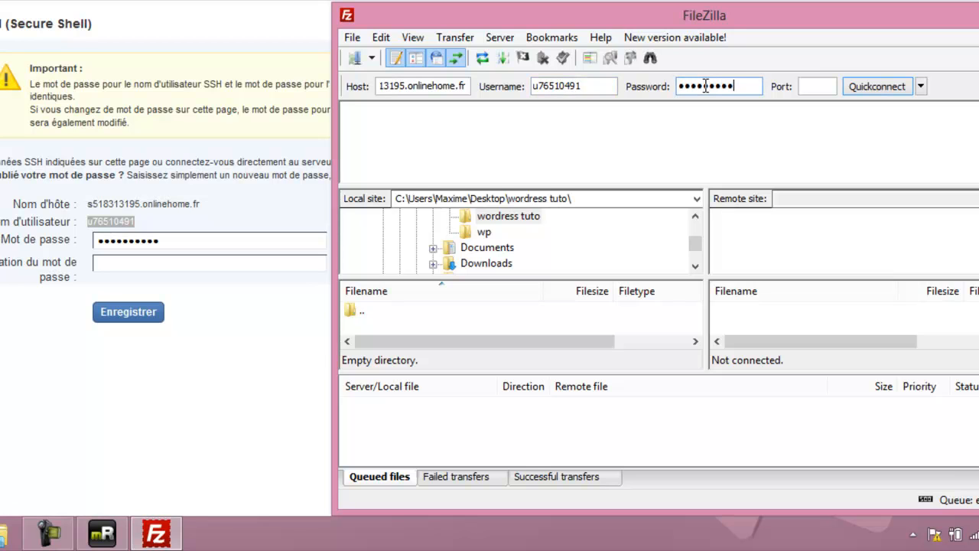
click(825, 85)
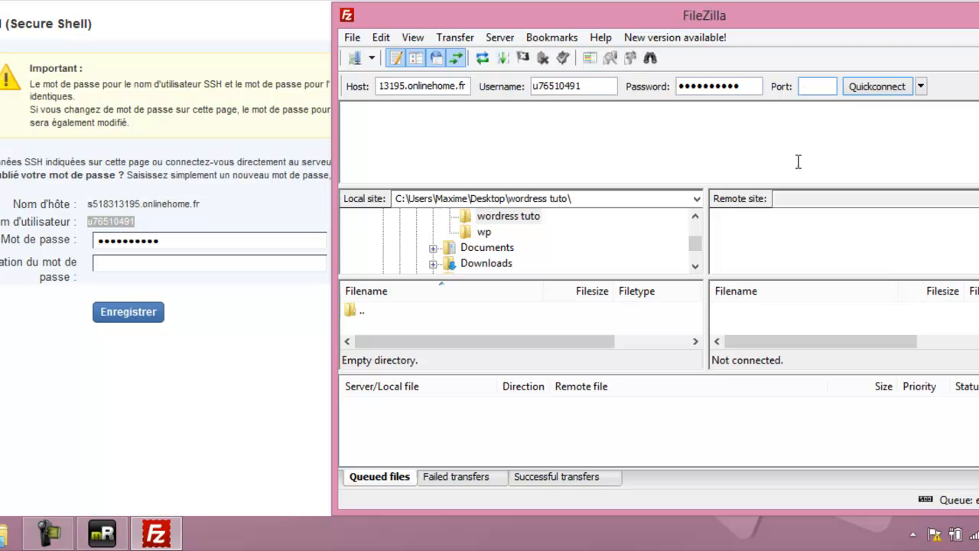
click(878, 87)
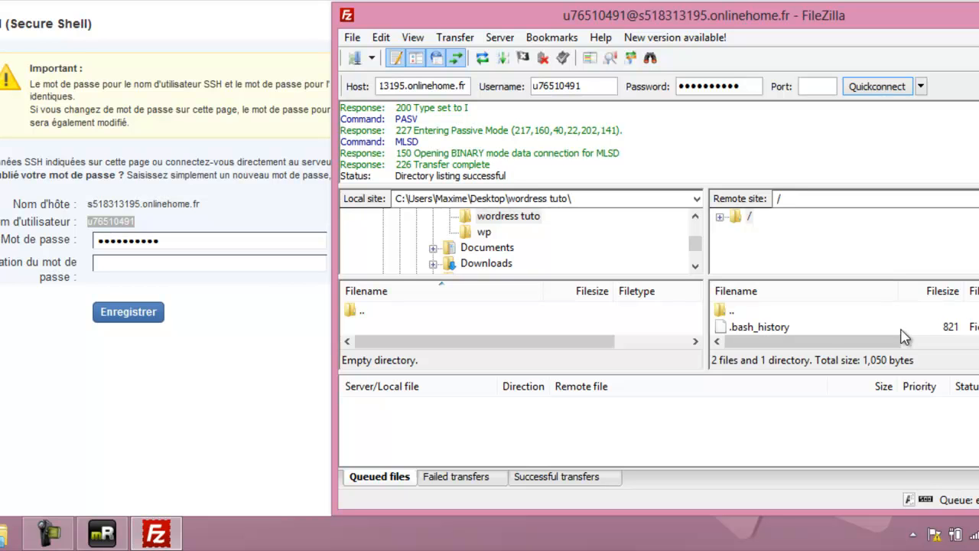
scroll(811, 319, down, 1)
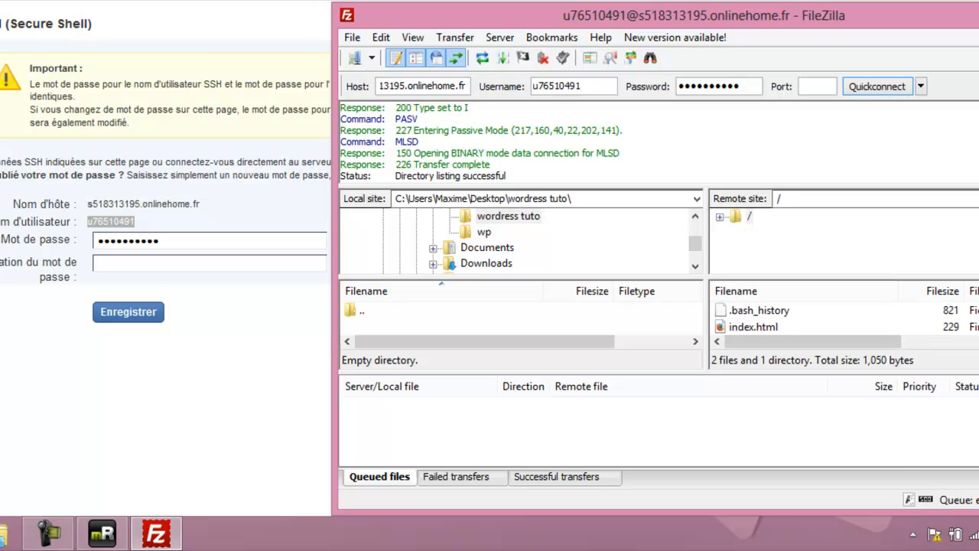
scroll(810, 318, down, 2)
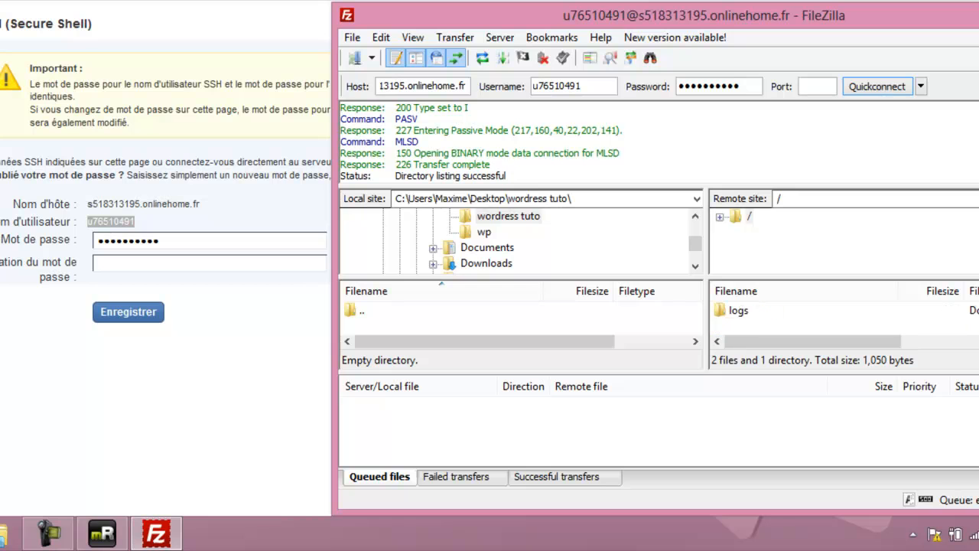
click(753, 312)
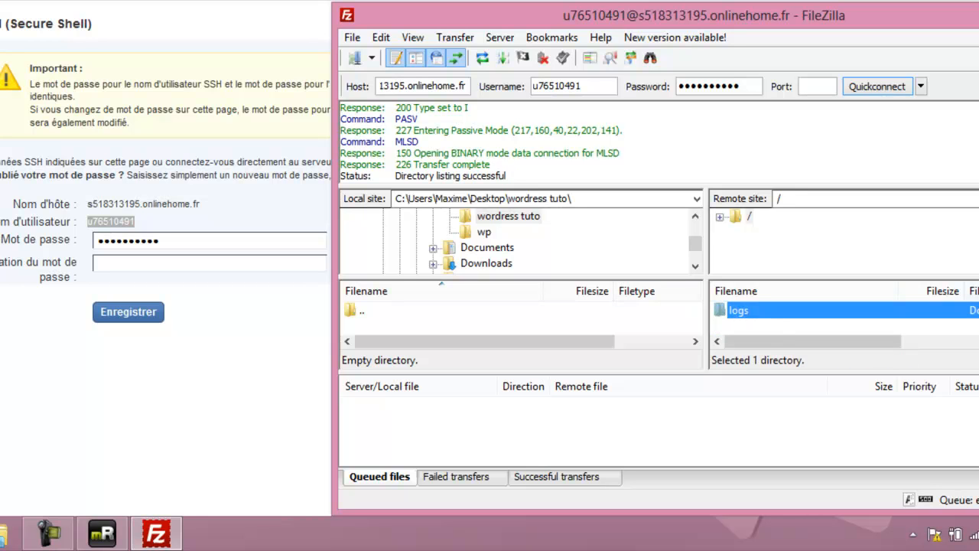
scroll(761, 314, up, 1)
click(761, 311)
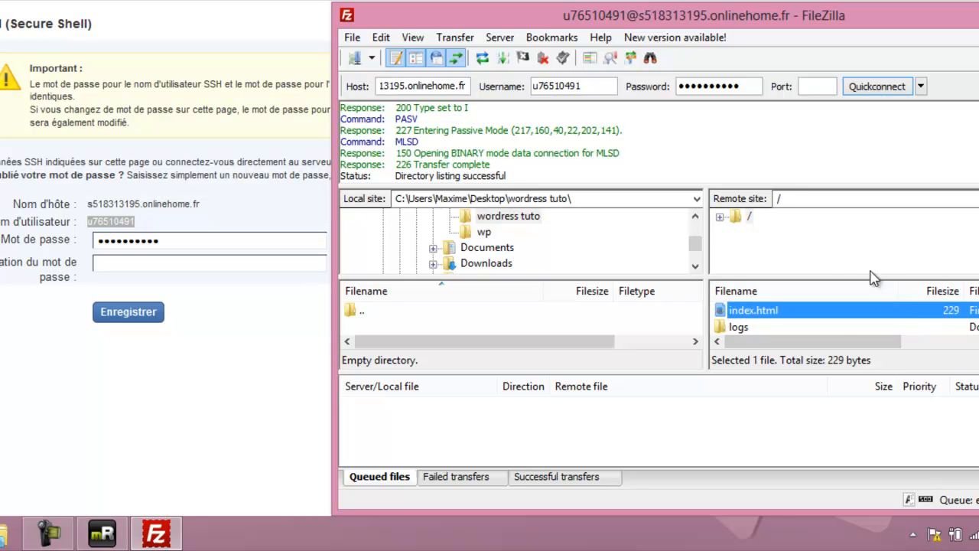
scroll(842, 317, up, 1)
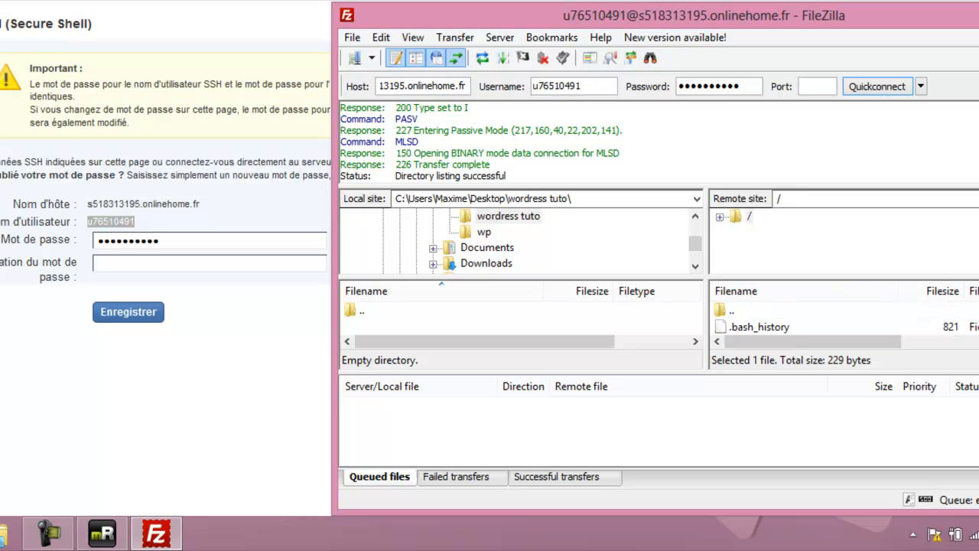
click(760, 311)
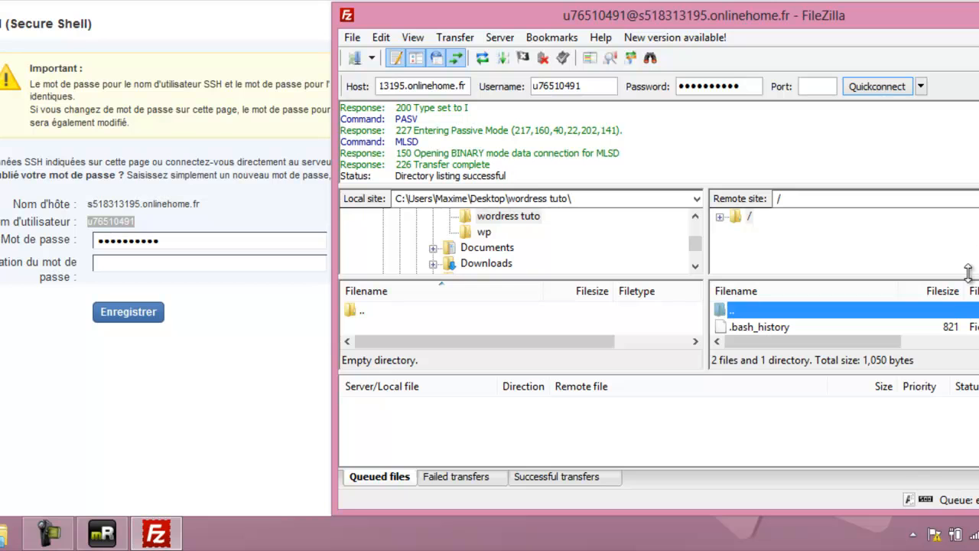
scroll(841, 318, down, 3)
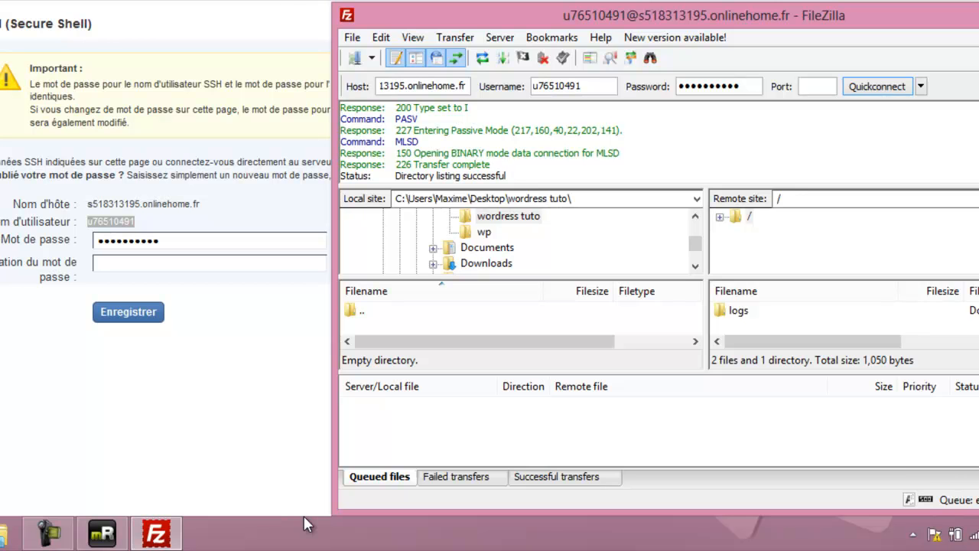
End the mRemote SSH session with the exit command.
click(102, 533)
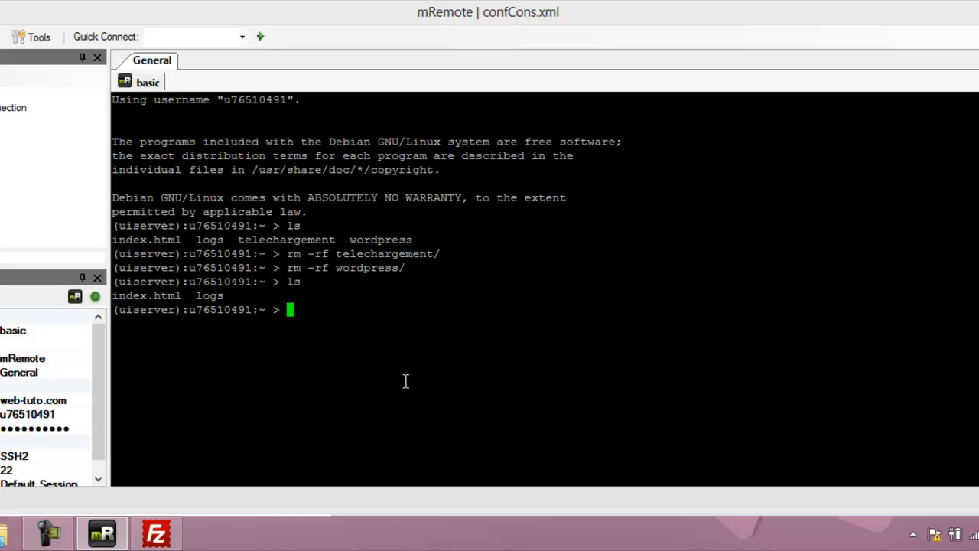
text(exit)
key(Return)
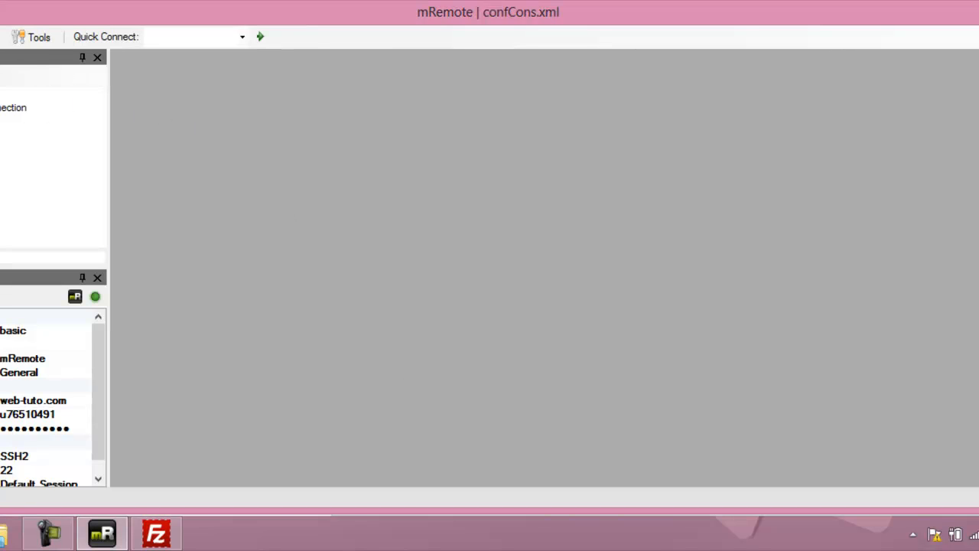
Review the stored hostname web-tuto.com and username, then return to the browser's SSH page.
click(3, 122)
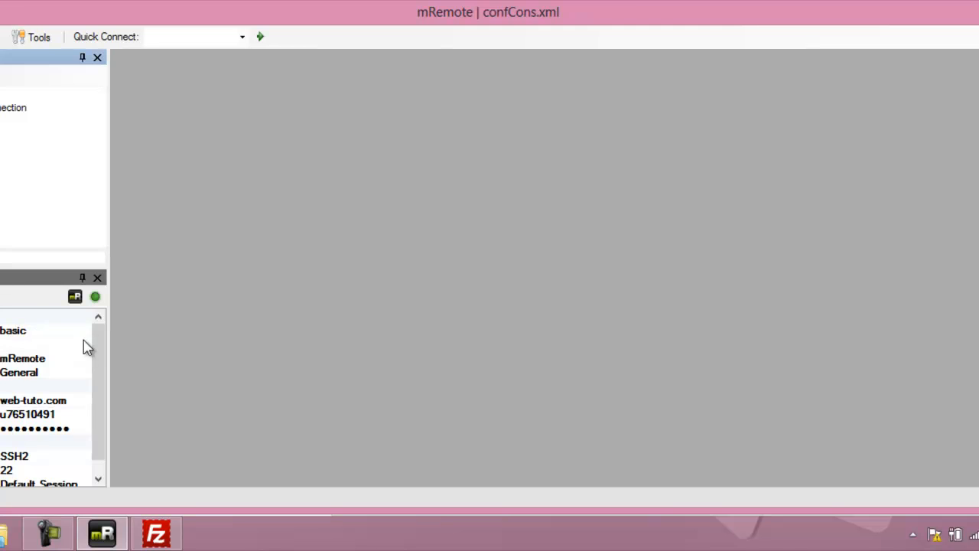
drag(101, 350, 99, 377)
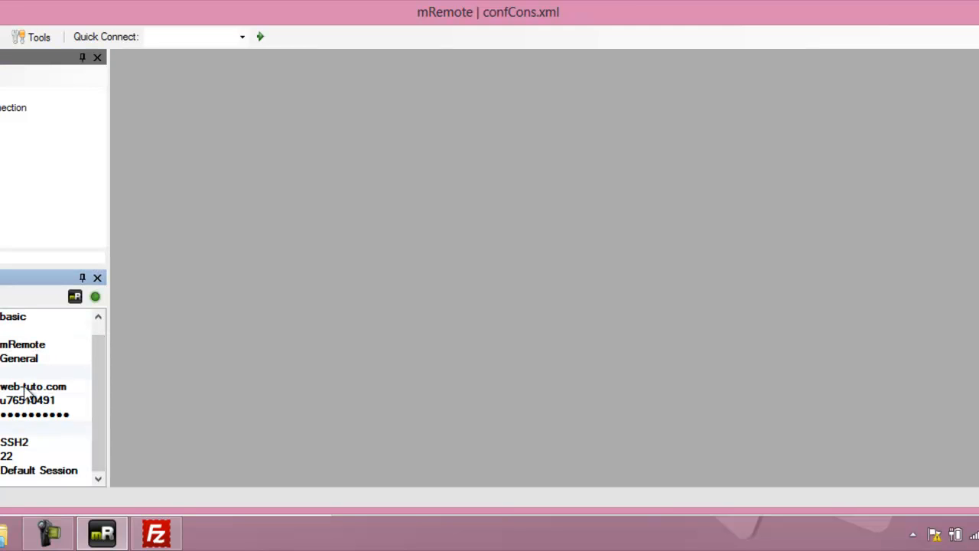
click(70, 386)
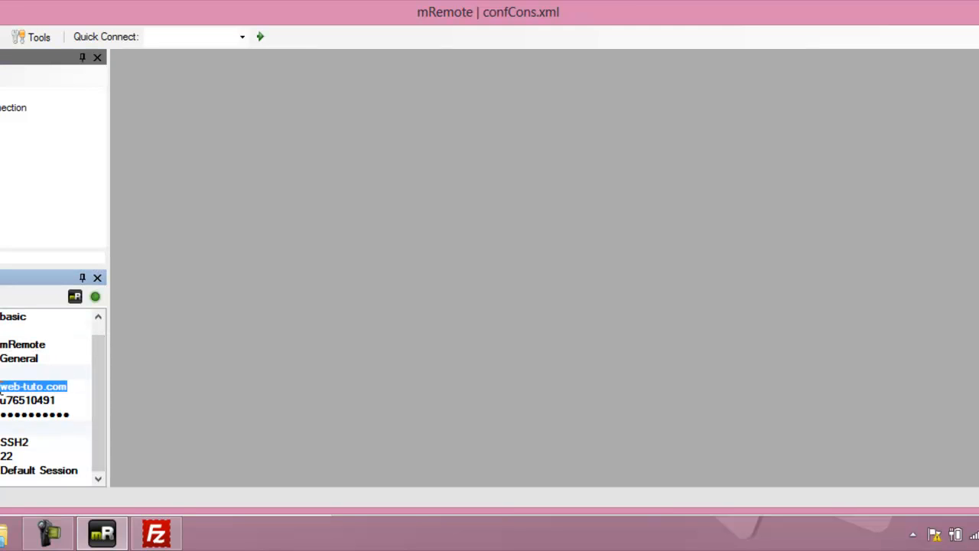
click(50, 400)
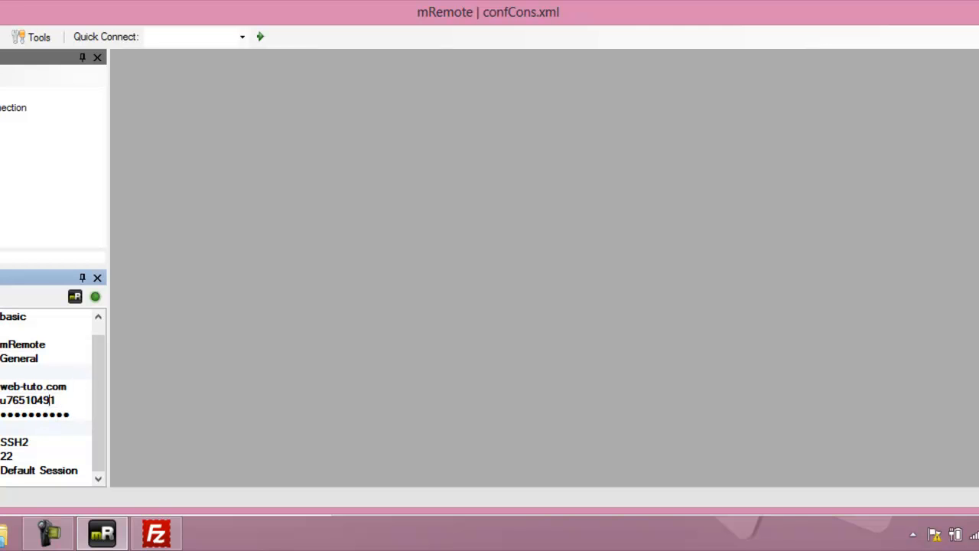
drag(280, 20, 601, 9)
click(118, 221)
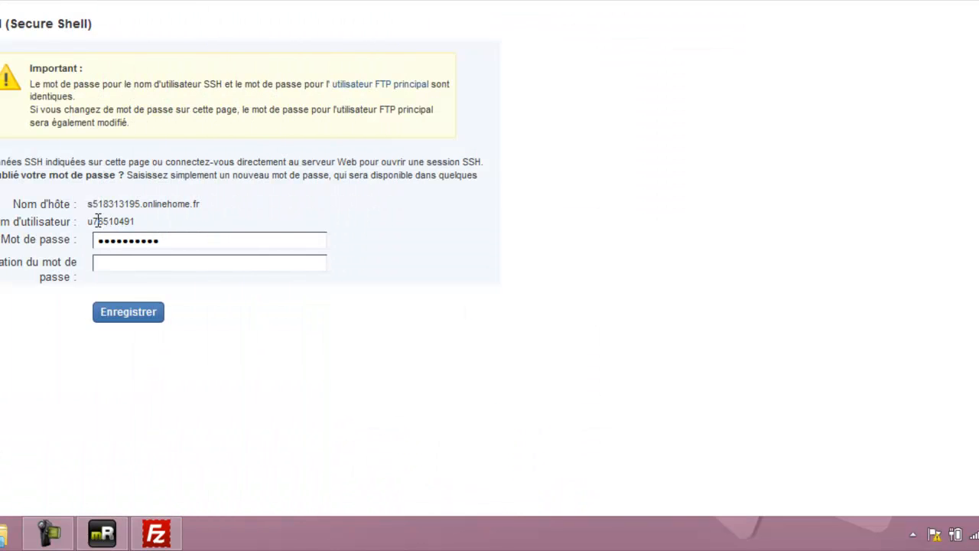
Keep SSH2 as the 'basic' connection's protocol and open its SSH session.
click(102, 533)
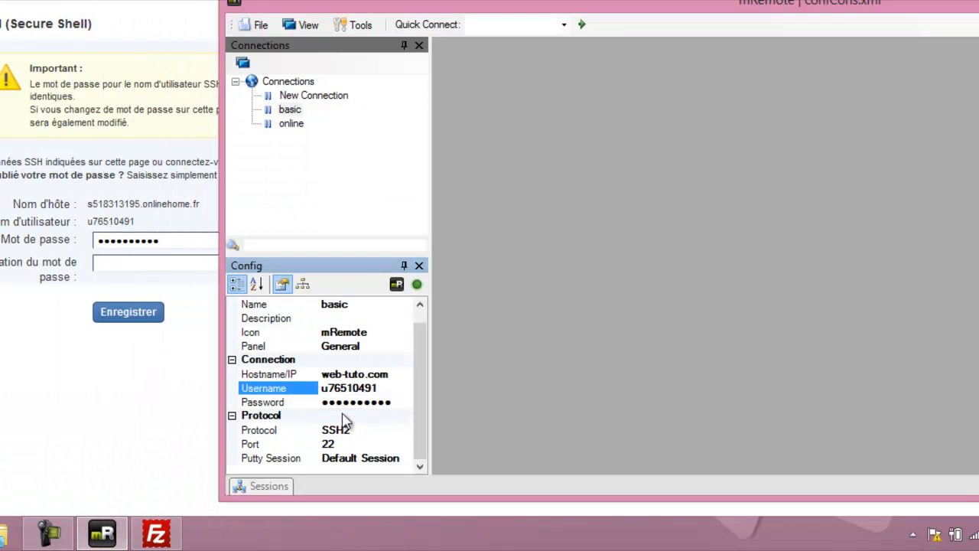
click(383, 433)
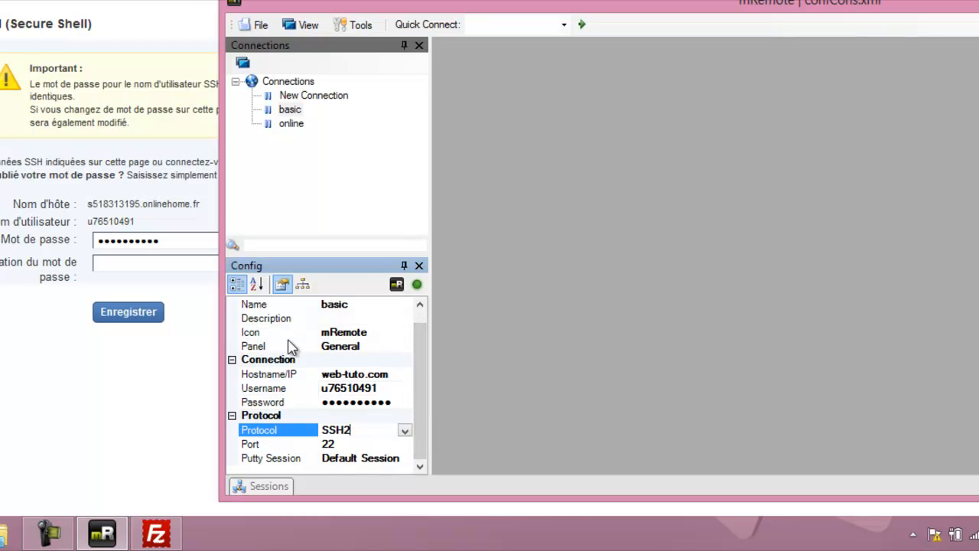
click(405, 430)
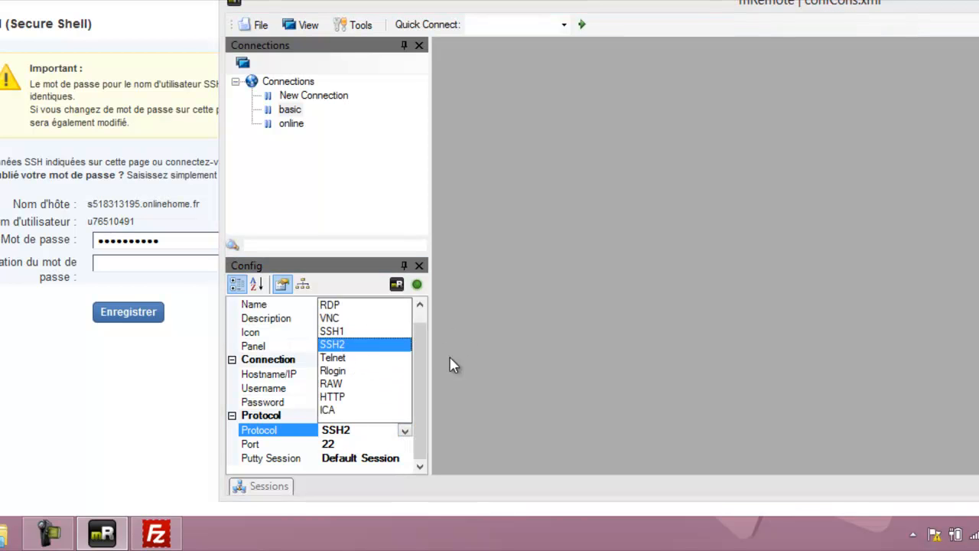
click(352, 346)
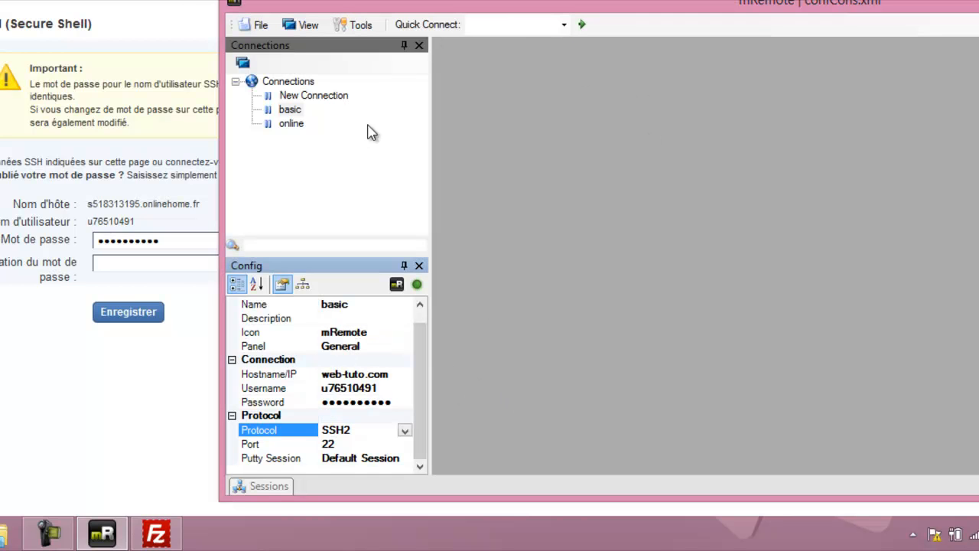
double_click(290, 111)
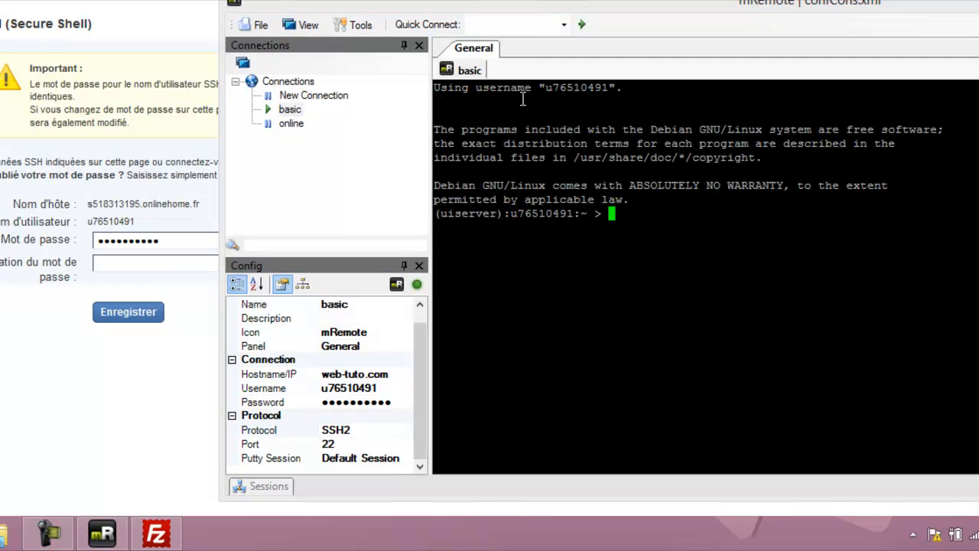
Copy the 'Télécharger WordPress' link address from the WordPress Francophone site and return to the terminal.
drag(657, 4, 348, 0)
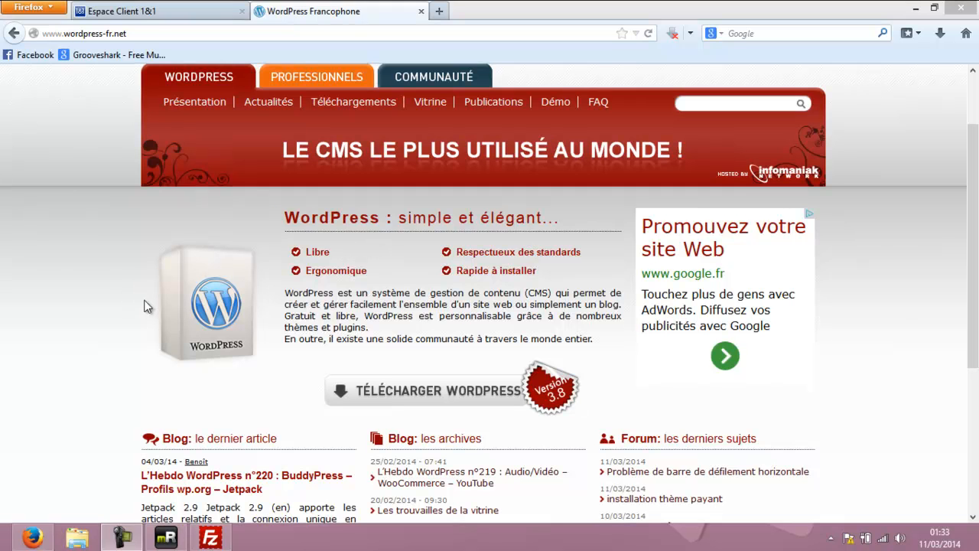
right_click(388, 376)
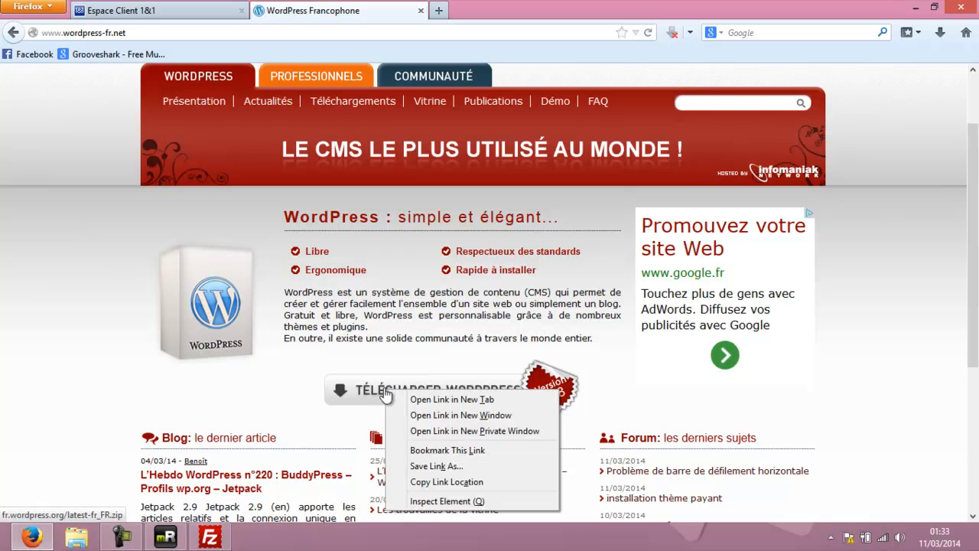
click(463, 480)
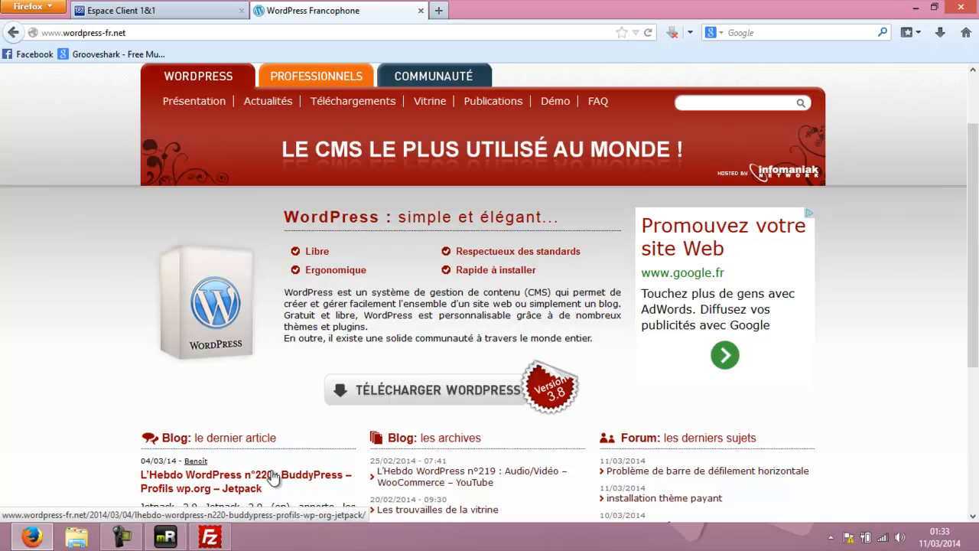
click(166, 538)
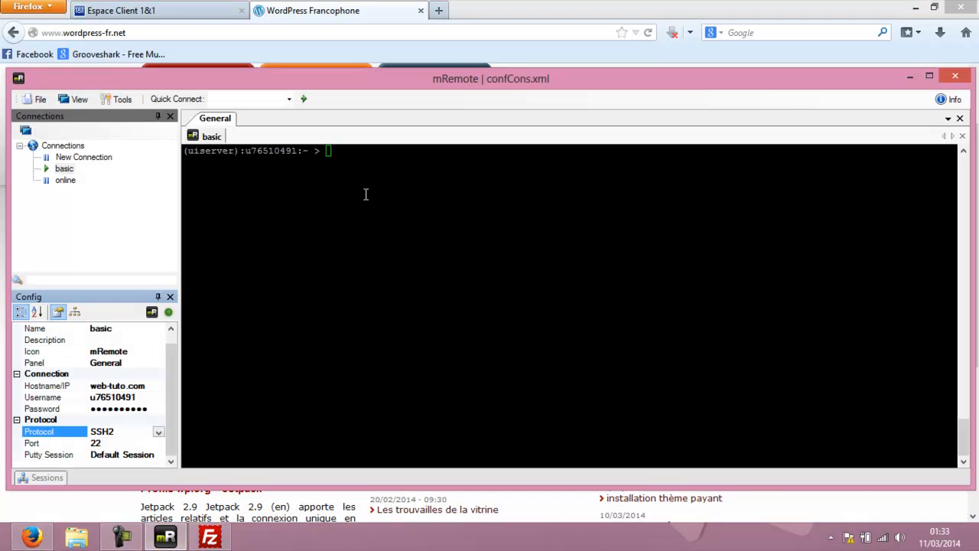
Create a telechargement folder on the server with mkdir and cd into it.
click(343, 157)
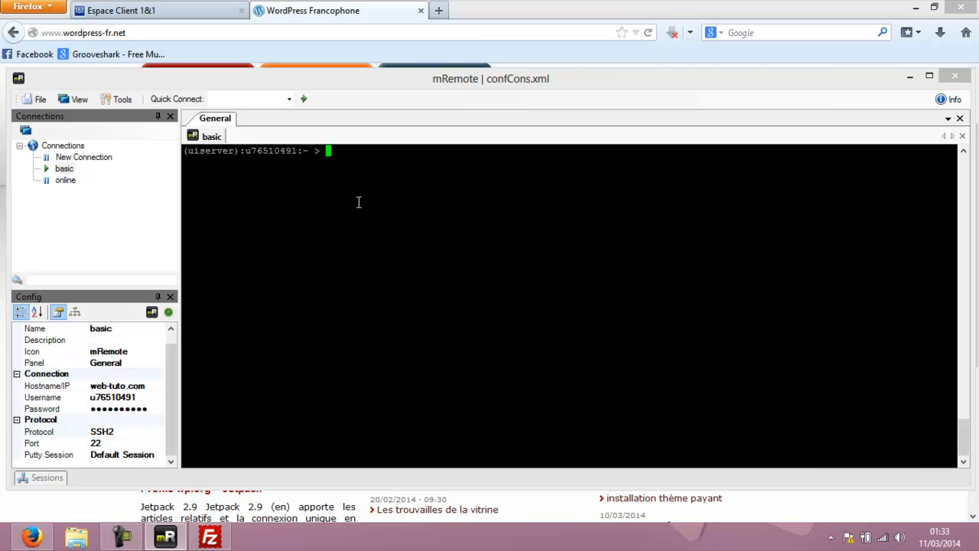
text(mkdir telechargement)
key(Return)
text(cd te)
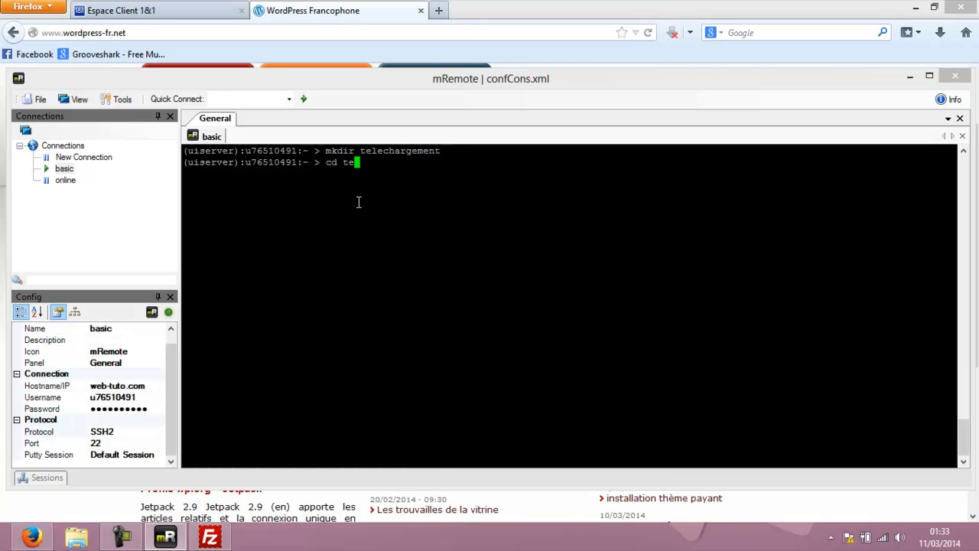
key(Tab)
key(Return)
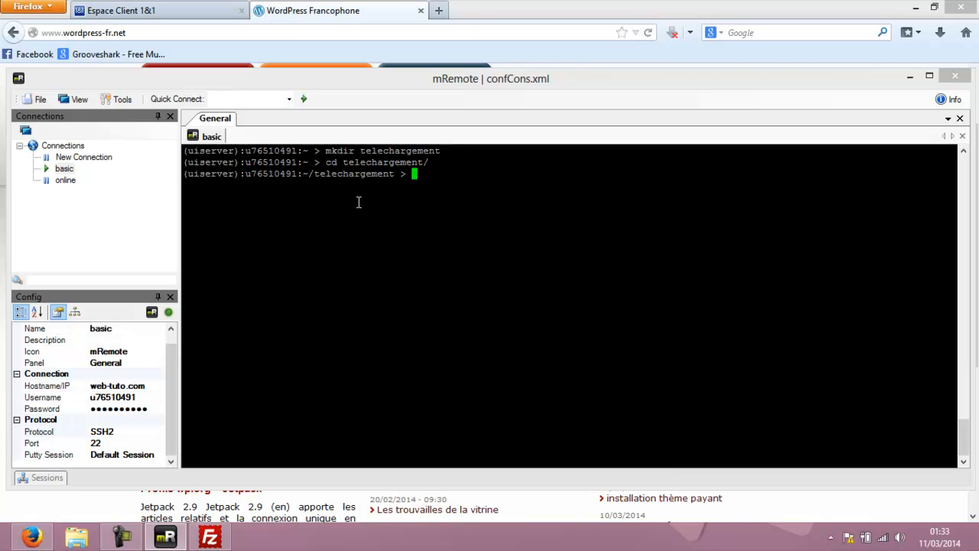
Download latest-fr_FR.zip by running wget with the pasted WordPress URL.
text(wget)
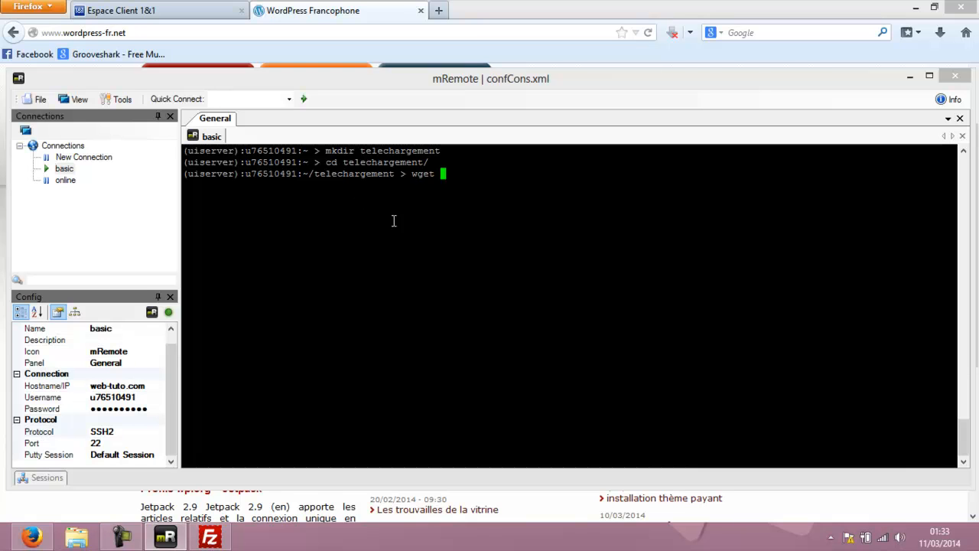
right_click(448, 168)
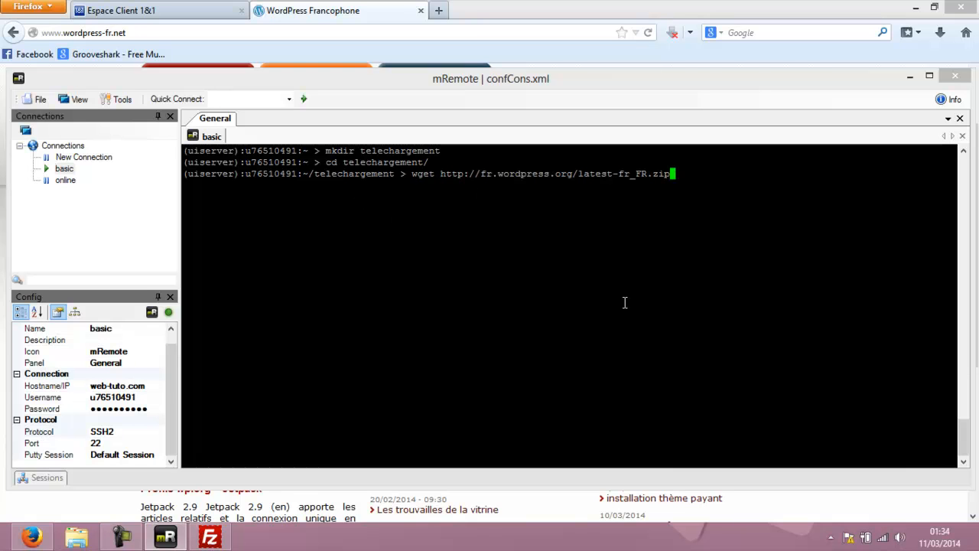
key(Return)
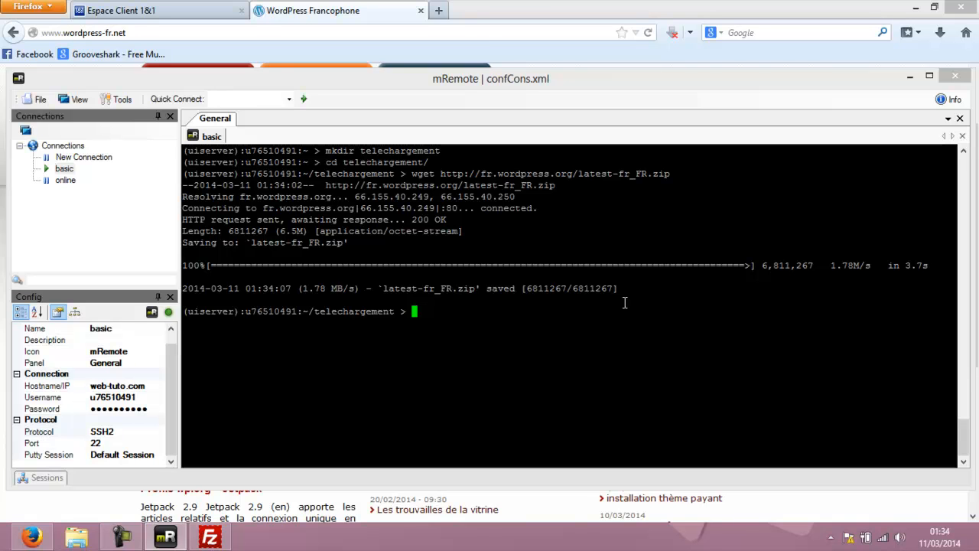
Unzip latest-fr_FR.zip in the telechargement folder and list the extracted contents.
text(ls)
key(Return)
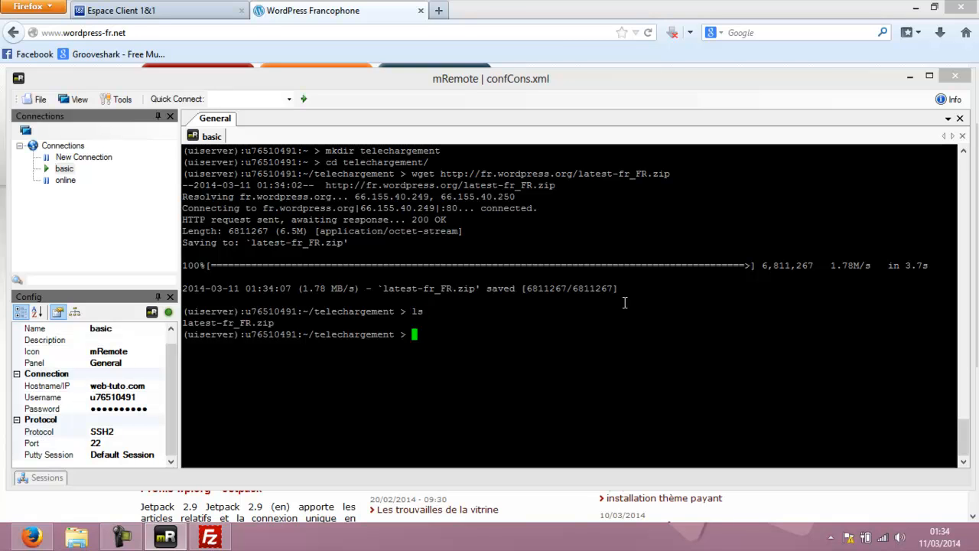
text(unzip l)
key(Tab)
key(Return)
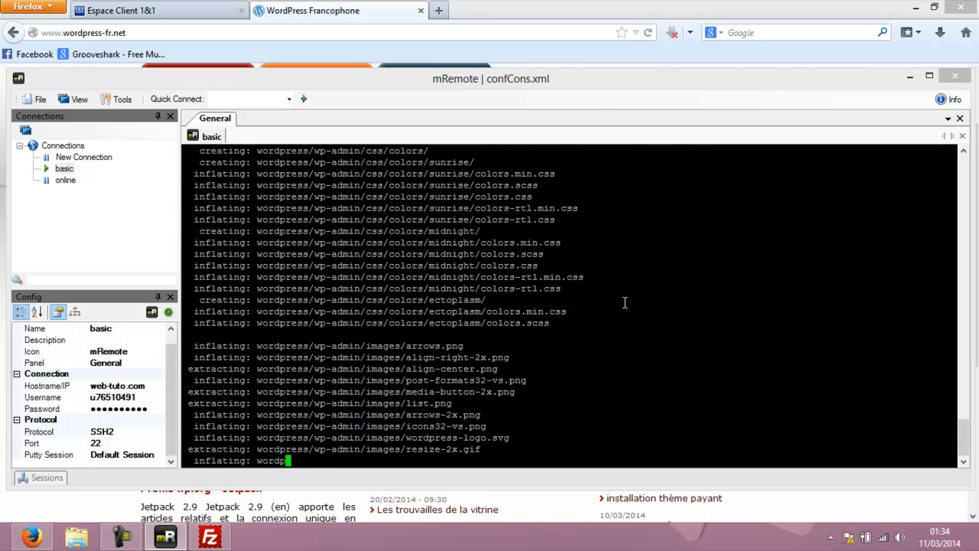
text(ls)
key(Return)
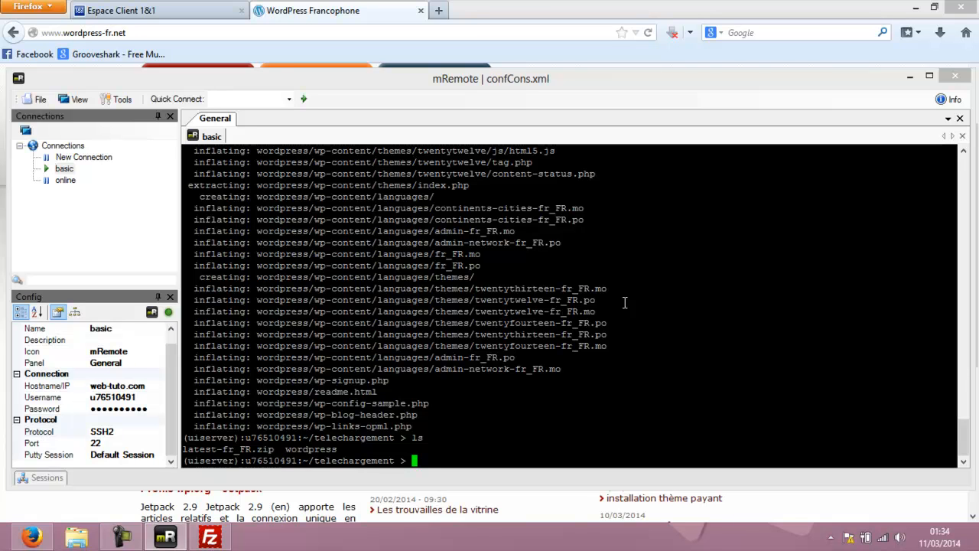
Copy the wordpress folder to ../wordpress with cp -r and check the home directory.
text(cp -r wordpress/ ../wordpress)
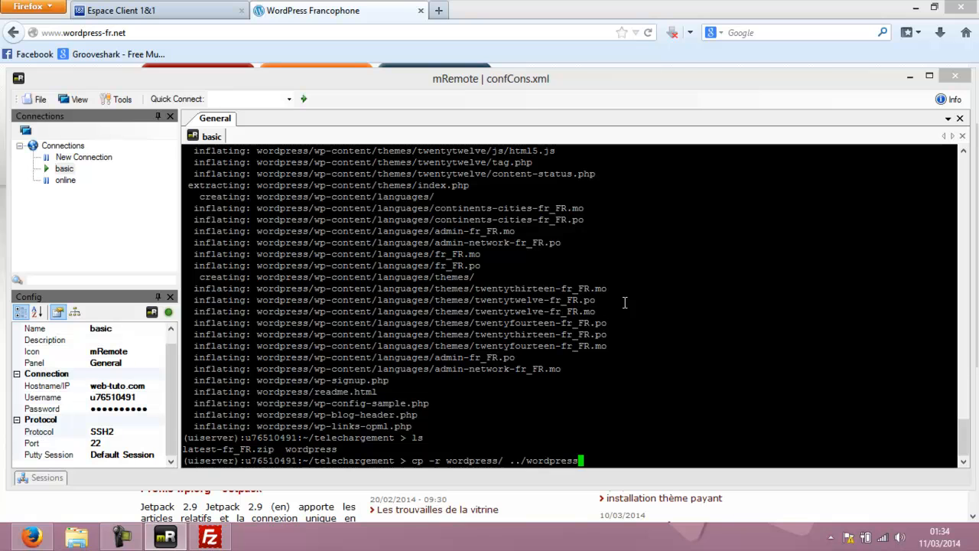
key(Return)
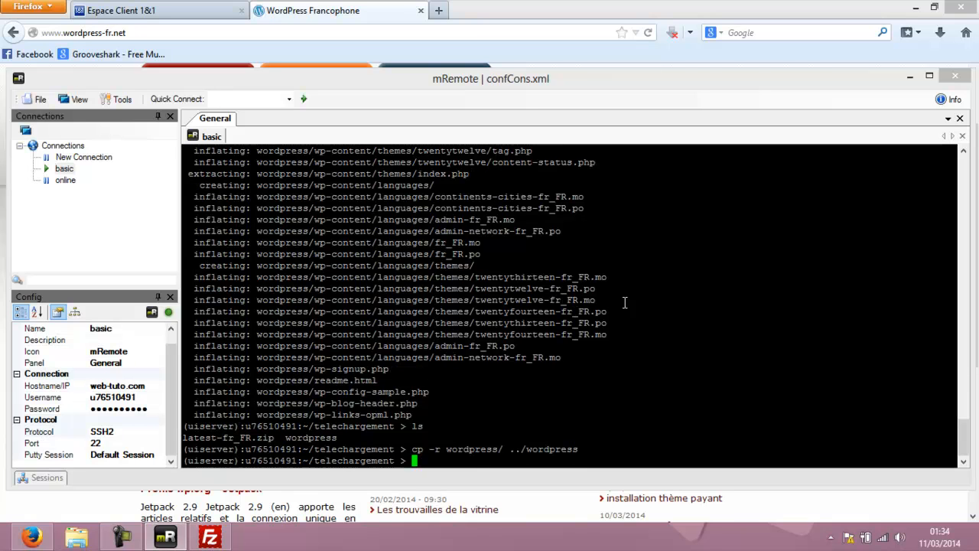
text(cd)
key(Return)
text(ls)
key(Return)
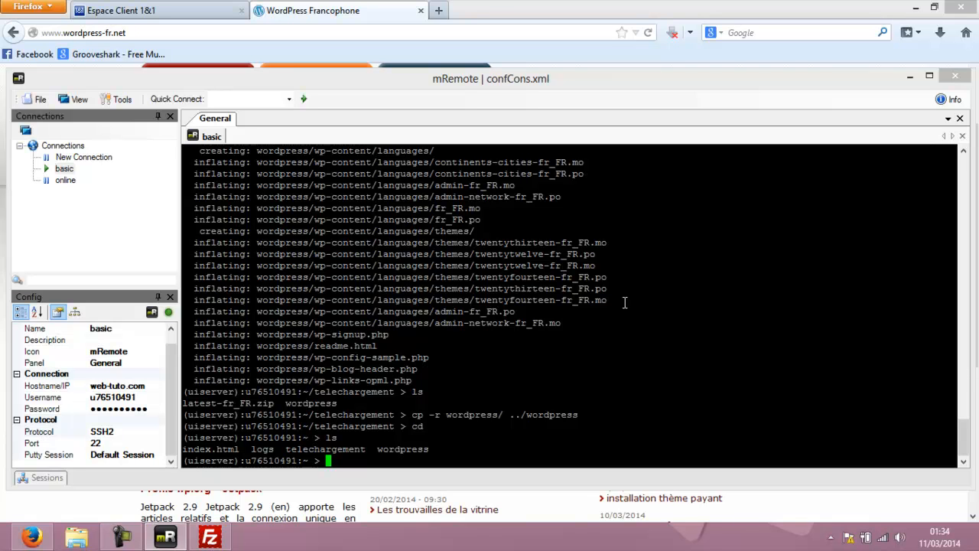
Enter ~/wordpress, list its files, and prepare the command nano wp-config-sample.php.
text(cd wordpress/)
key(Return)
text(ls)
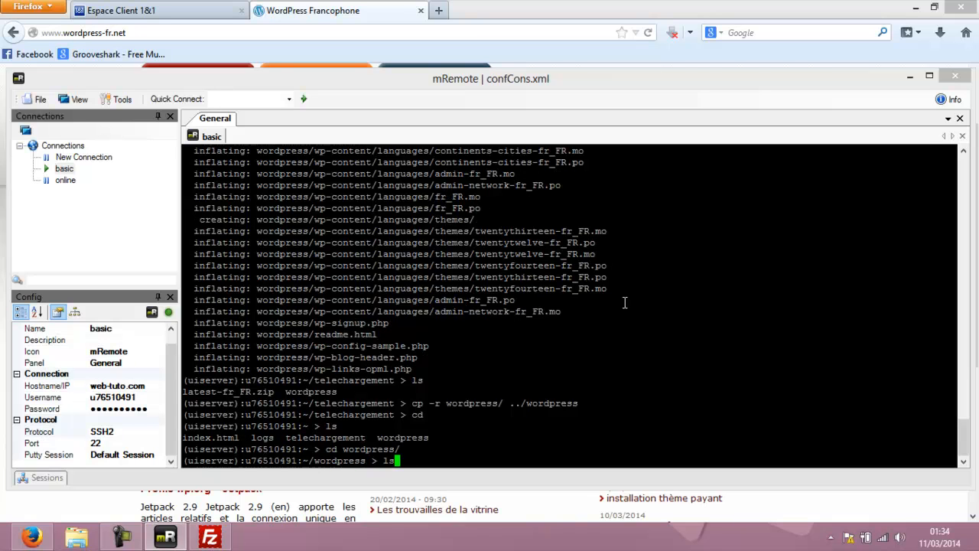
key(Return)
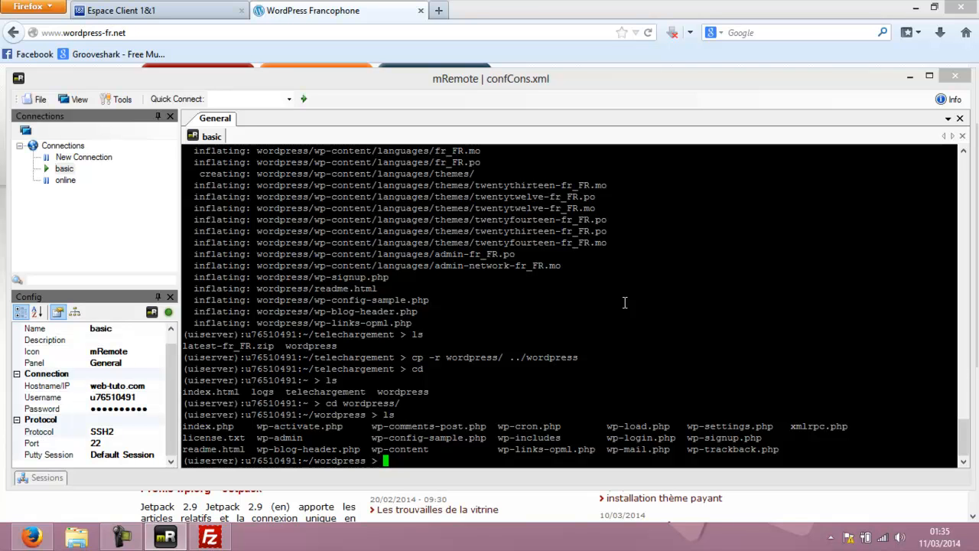
text(nano wp-conf)
key(Tab)
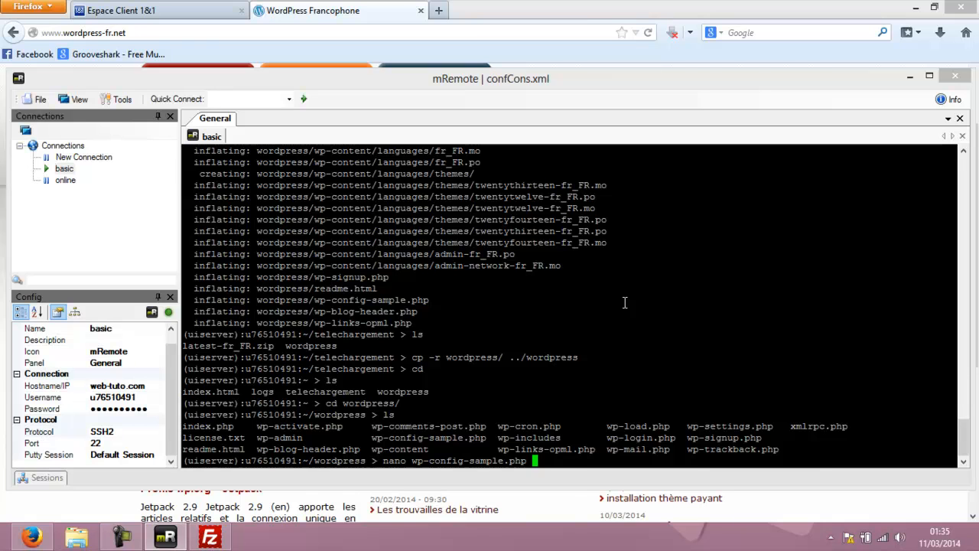
Open wp-config-sample.php in nano and move down to the DB_NAME and DB_USER lines.
key(Return)
key(Down)
key(Down)
key(Down)
key(Down)
key(Down)
key(Down)
key(Down)
key(Down)
key(Down)
key(Down)
key(Down)
key(Down)
key(Down)
key(Down)
key(Down)
key(Down)
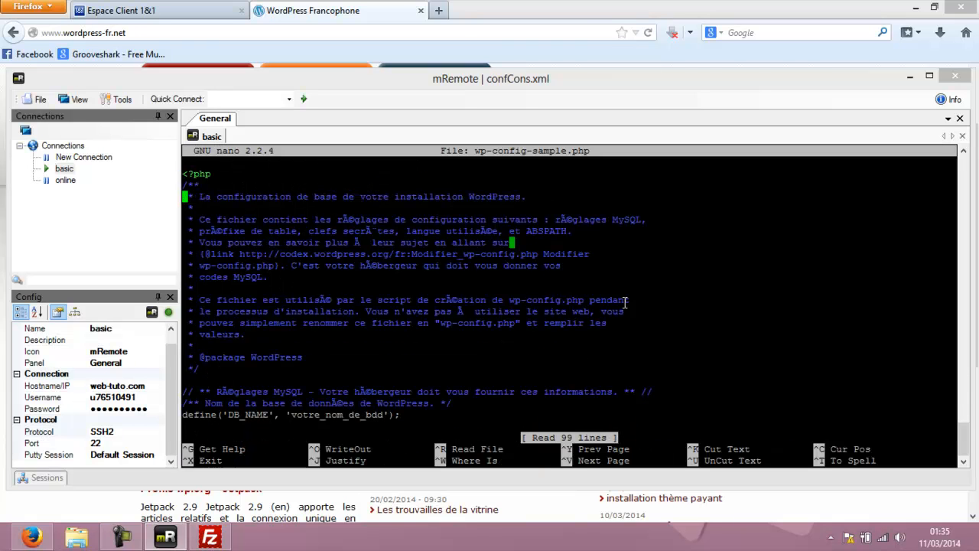
key(Down)
key(Down)
key(Down)
key(Down)
key(Down)
key(Down)
key(Down)
key(Down)
key(Down)
key(Down)
key(Down)
key(Down)
key(Down)
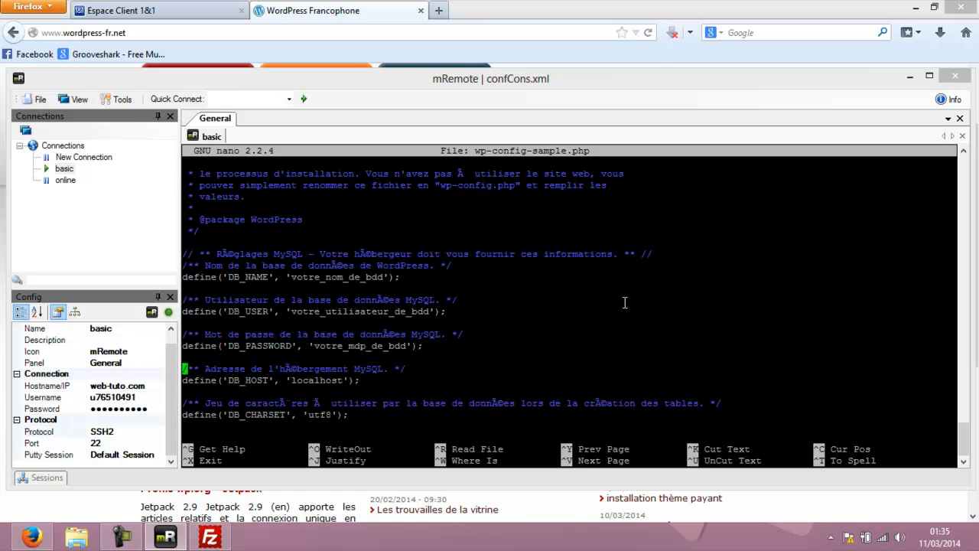
key(Up)
key(Up)
key(Up)
key(Up)
key(Up)
key(Up)
key(Up)
key(Up)
key(Up)
key(Up)
key(Up)
key(Down)
key(Down)
key(Down)
key(Down)
key(Down)
key(Down)
key(Down)
key(Down)
key(Down)
key(Down)
key(Down)
key(Down)
key(Up)
key(Up)
key(Up)
key(Up)
key(Up)
key(Up)
key(Up)
key(Up)
key(Up)
key(Up)
key(Up)
key(Up)
key(Up)
key(Down)
key(Down)
key(Down)
key(Down)
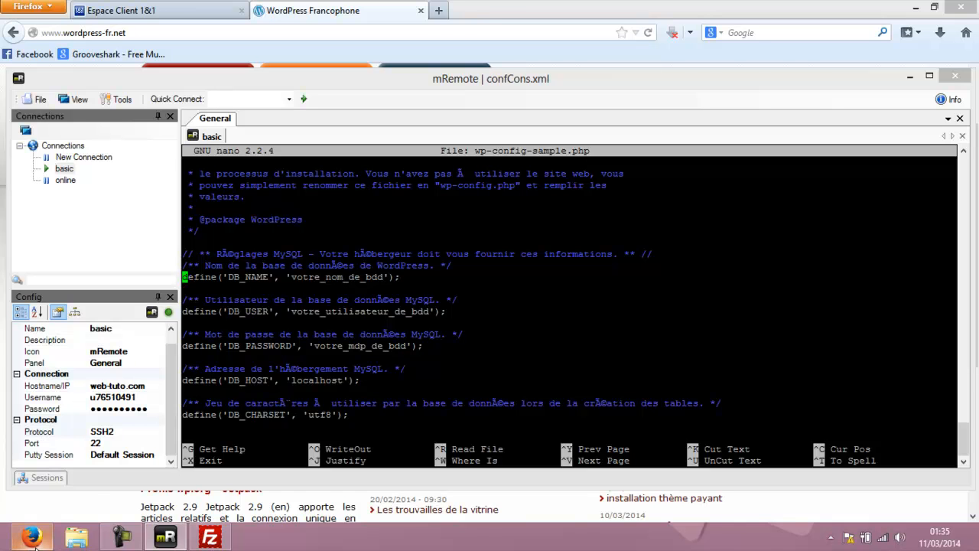
mouse_move(34, 539)
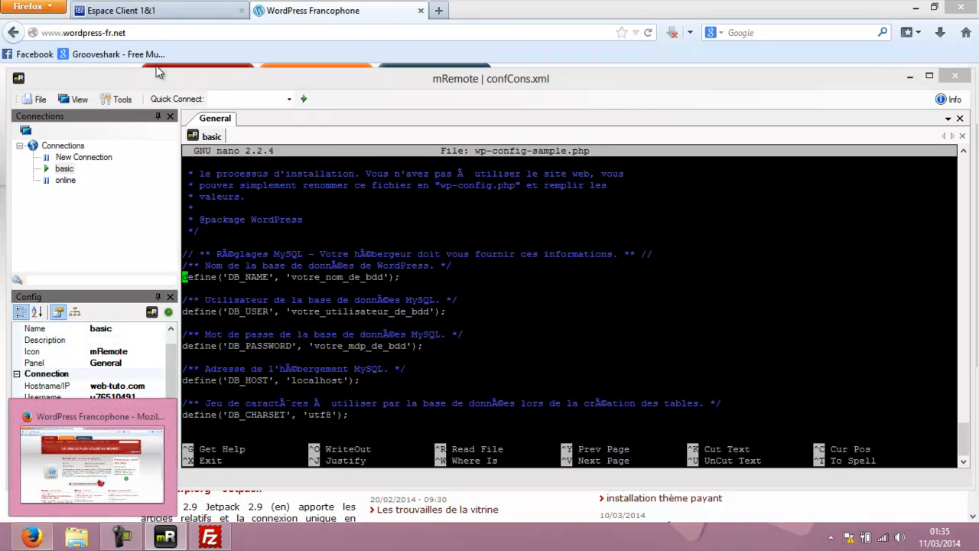
Copy the database name from 1&1's MySQL page and paste it into DB_NAME.
click(145, 11)
scroll(238, 164, down, 2)
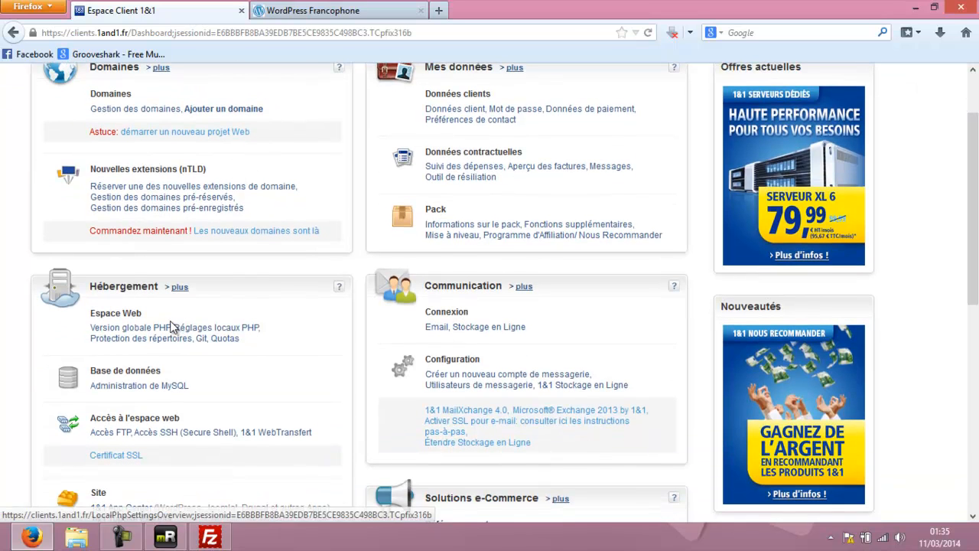
click(114, 385)
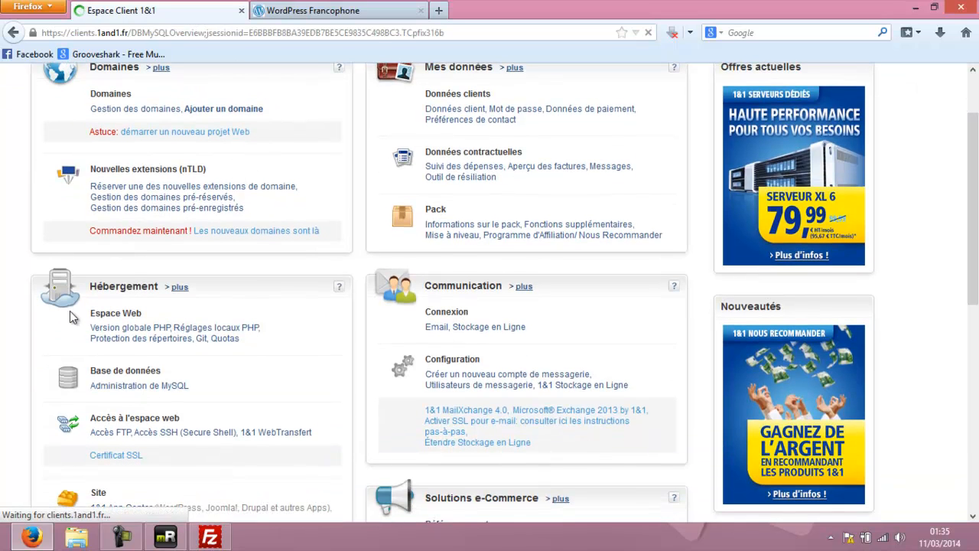
scroll(69, 310, down, 2)
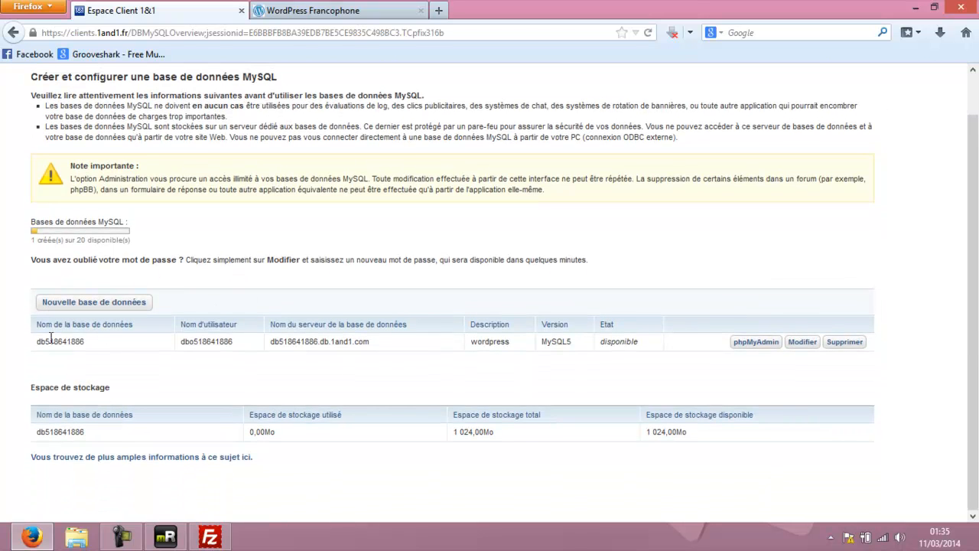
drag(87, 342, 36, 342)
key(ctrl+c)
click(172, 526)
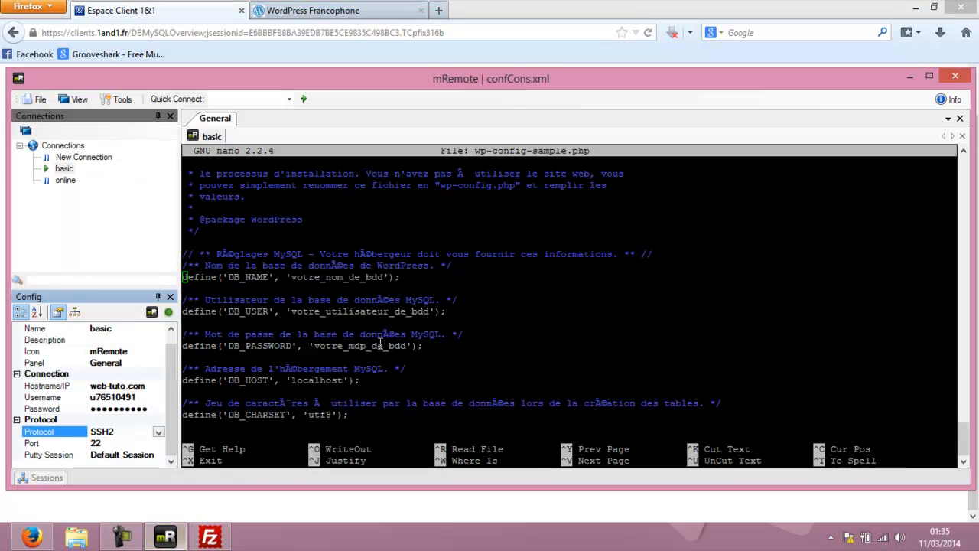
click(274, 296)
key(Right)
key(Right)
key(Right)
key(Right)
key(Right)
key(Right)
key(Right)
key(Right)
key(Right)
key(Right)
key(Right)
key(Right)
key(Right)
key(Right)
key(Right)
key(Right)
key(Right)
key(Right)
key(Right)
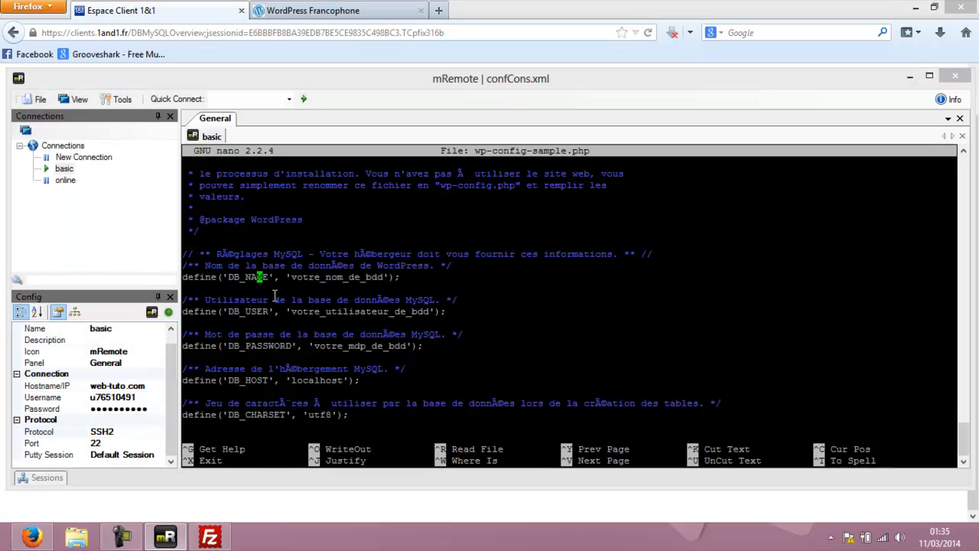
key(Delete)
key(Delete)
key(Delete)
key(Delete)
key(Delete)
key(Delete)
key(Delete)
key(Delete)
key(Delete)
key(Delete)
key(Delete)
key(Delete)
key(Delete)
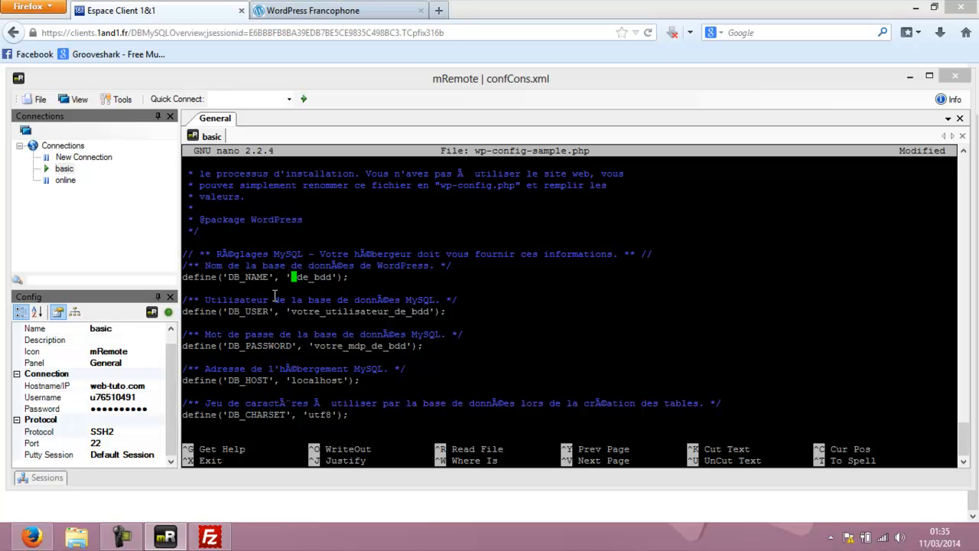
key(Delete)
key(Delete)
key(Delete)
right_click(295, 278)
Copy the 1&1 database user name and paste it into DB_USER.
key(alt+Tab)
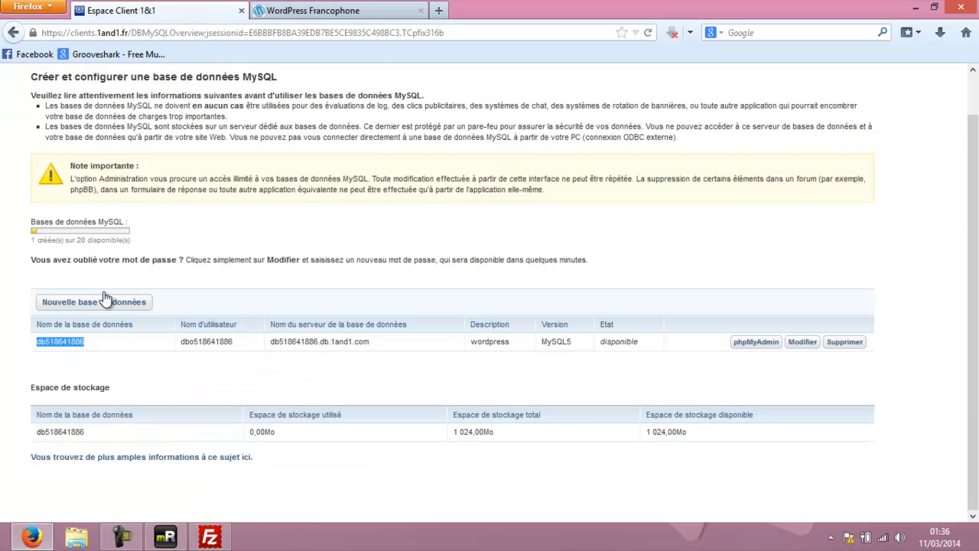
drag(234, 341, 182, 343)
key(ctrl+c)
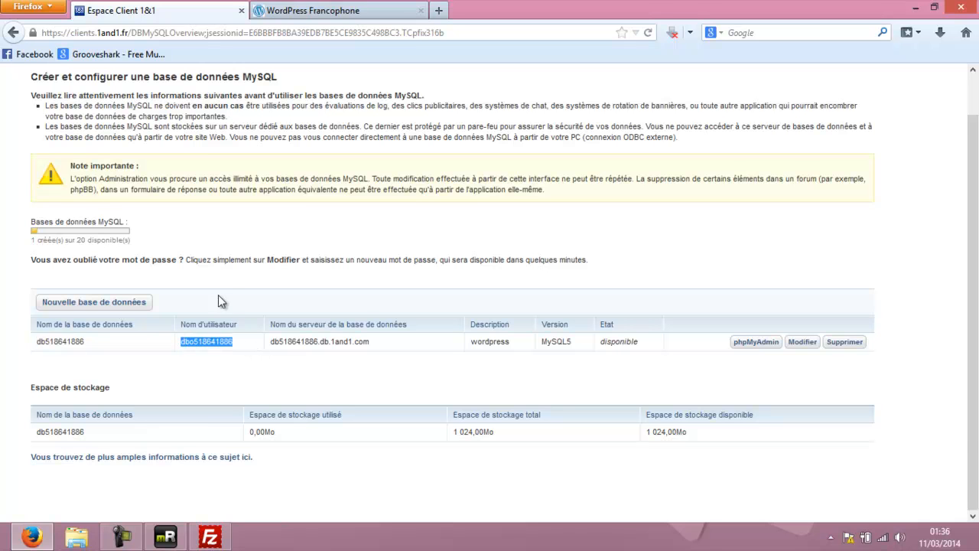
click(165, 537)
key(Down)
key(Down)
key(Down)
key(Up)
key(Delete)
key(Delete)
key(Delete)
key(Delete)
key(Delete)
key(Delete)
key(Delete)
key(Delete)
key(Delete)
key(Delete)
key(BackSpace)
key(BackSpace)
key(BackSpace)
key(BackSpace)
key(BackSpace)
key(BackSpace)
key(BackSpace)
key(BackSpace)
key(BackSpace)
key(BackSpace)
key(BackSpace)
right_click(294, 312)
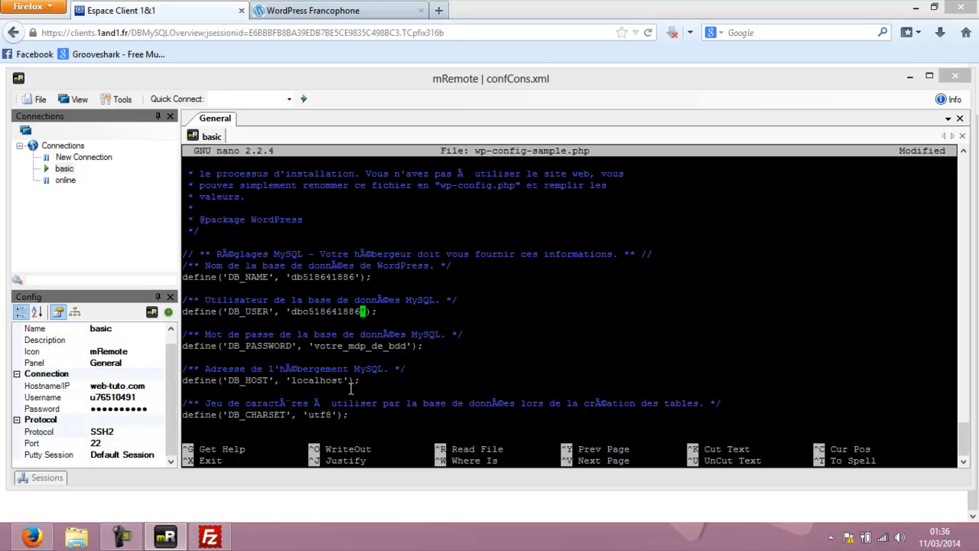
Replace the DB_PASSWORD placeholder with a new password.
key(Down)
key(Down)
key(Down)
key(Right)
key(Right)
key(Right)
key(Right)
key(Right)
key(BackSpace)
key(BackSpace)
key(BackSpace)
key(BackSpace)
key(BackSpace)
key(BackSpace)
key(BackSpace)
key(BackSpace)
key(BackSpace)
key(BackSpace)
key(BackSpace)
key(Delete)
key(BackSpace)
key(Delete)
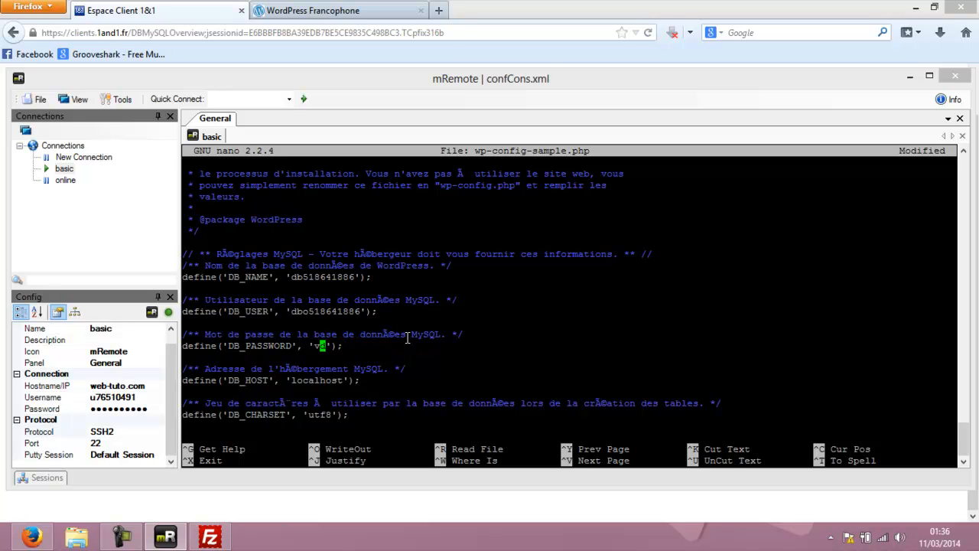
Replace localhost in DB_HOST with the 1&1 database server name, then exit nano.
key(BackSpace)
key(Delete)
key(Down)
key(Down)
key(Down)
key(Left)
key(Left)
key(Left)
key(Left)
key(BackSpace)
key(BackSpace)
key(BackSpace)
key(BackSpace)
key(BackSpace)
key(BackSpace)
key(BackSpace)
key(BackSpace)
key(Delete)
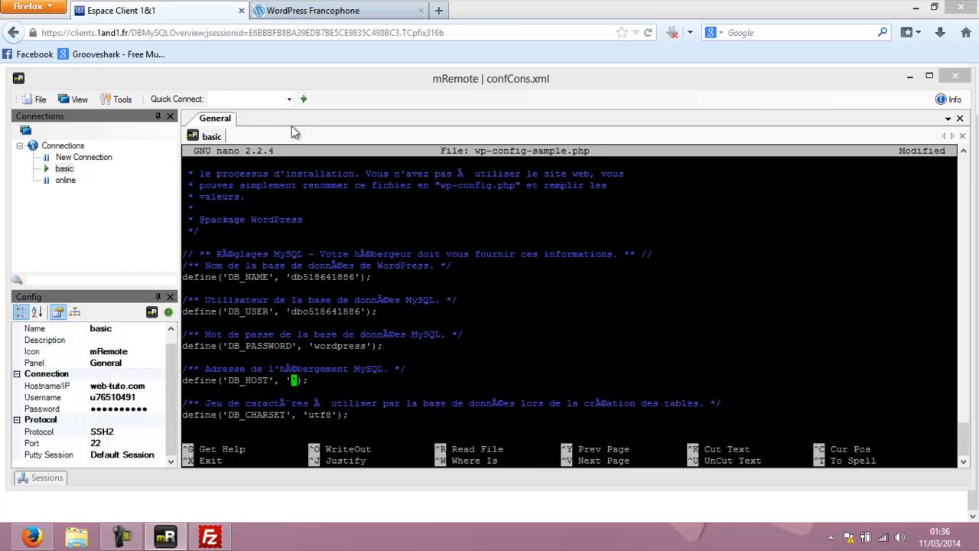
click(183, 6)
drag(369, 342, 271, 342)
click(372, 346)
drag(372, 343, 271, 343)
key(ctrl+c)
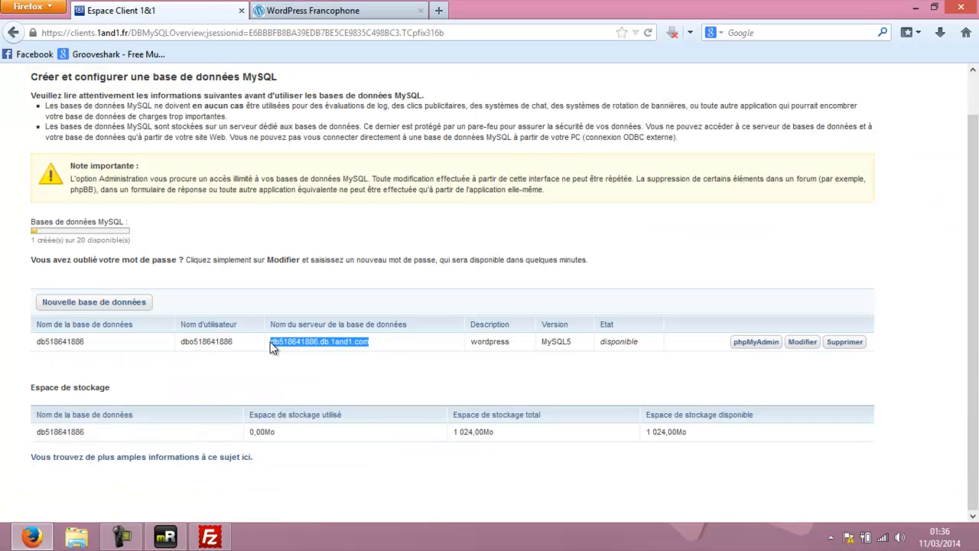
click(165, 536)
right_click(543, 377)
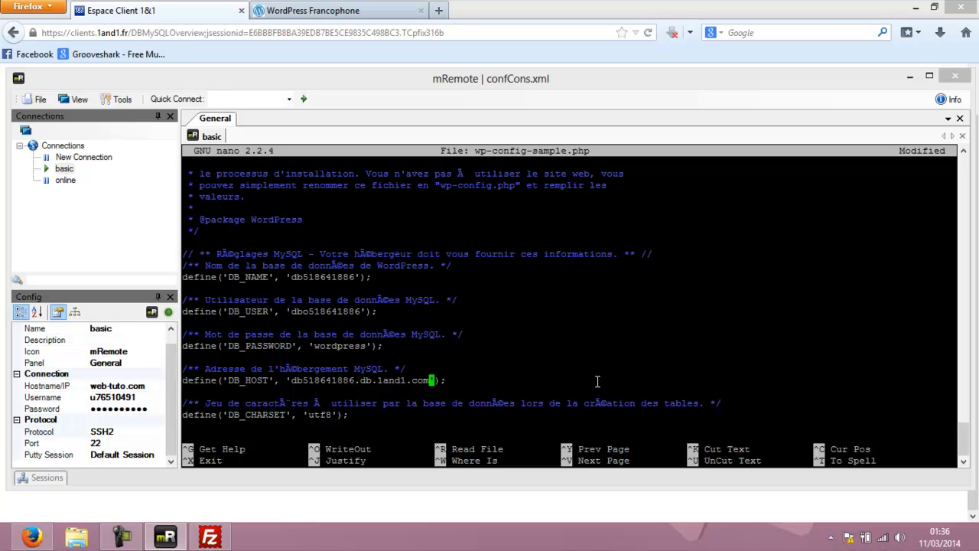
key(ctrl+x)
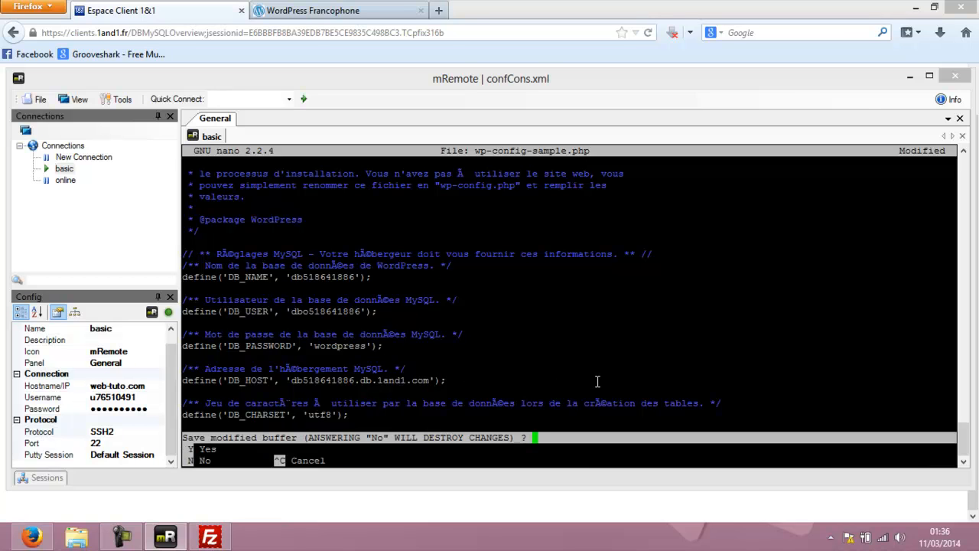
Save the edited file as wp-config.php and list the wordpress folder.
key(y)
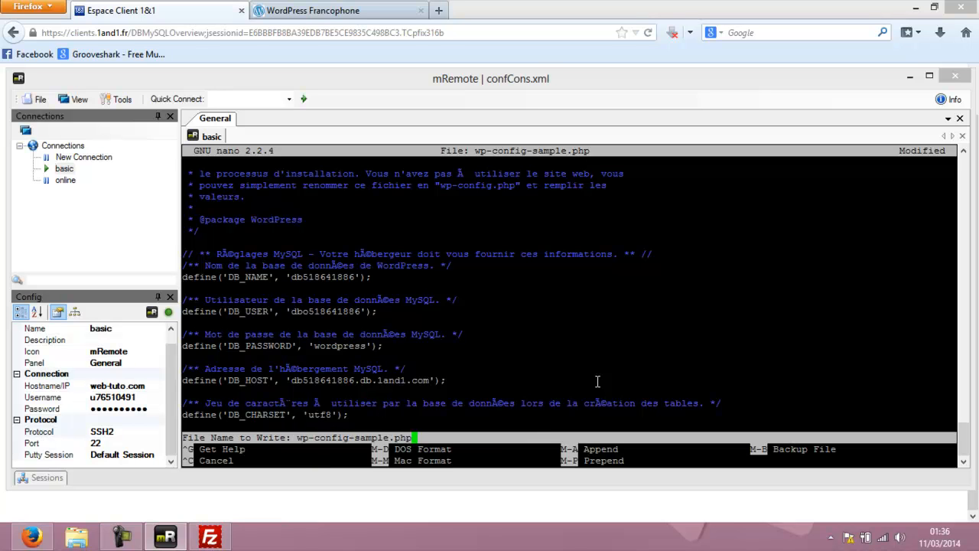
key(Left)
key(Left)
key(Left)
key(Left)
key(BackSpace)
key(BackSpace)
key(BackSpace)
key(BackSpace)
key(BackSpace)
key(BackSpace)
key(BackSpace)
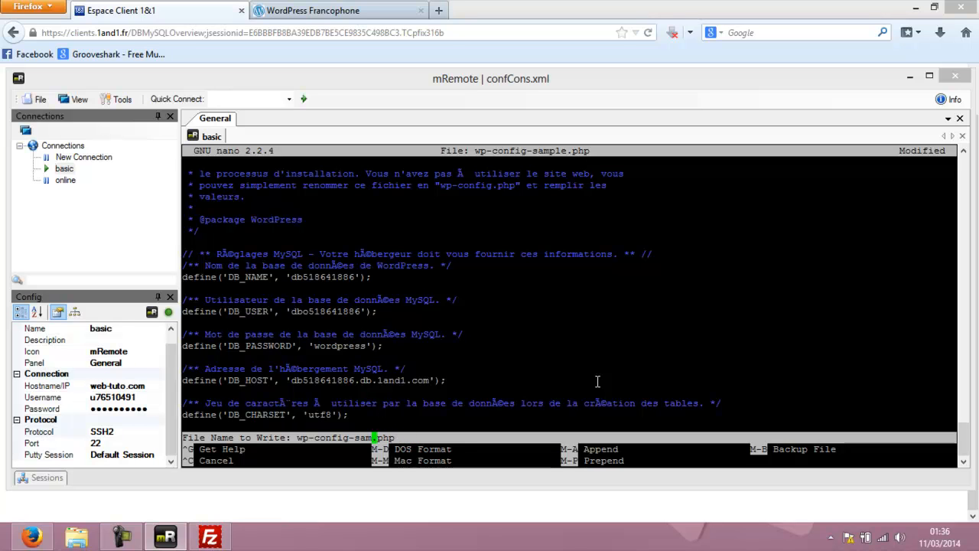
key(Return)
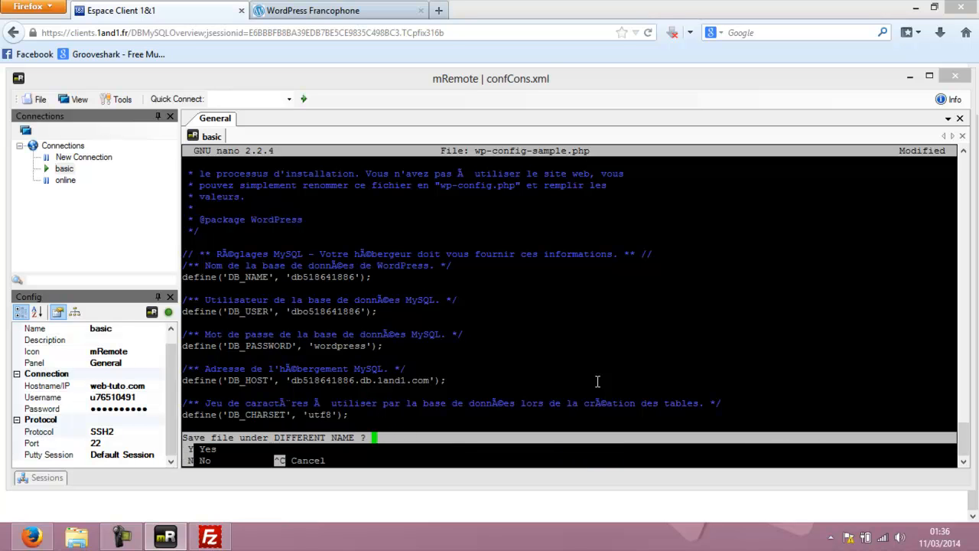
text(y)
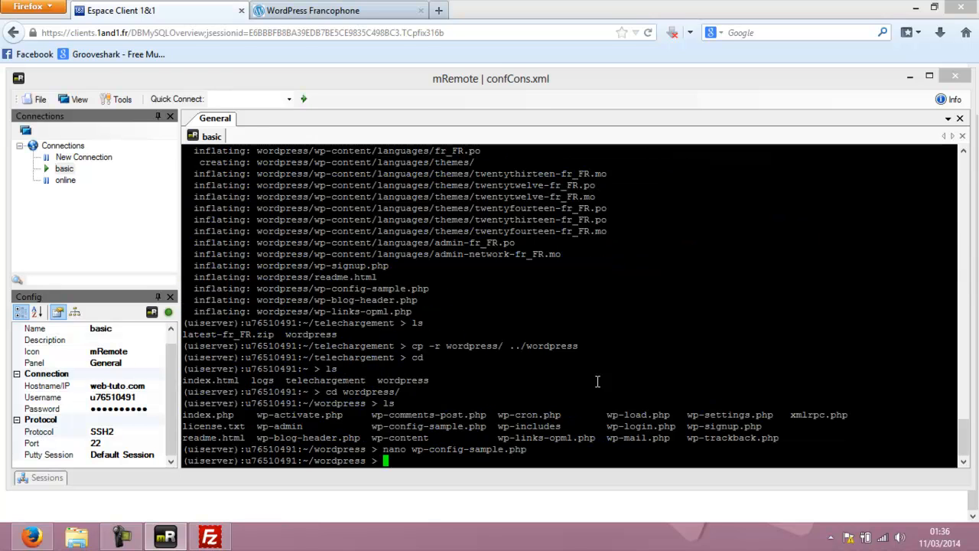
text(ls)
key(Return)
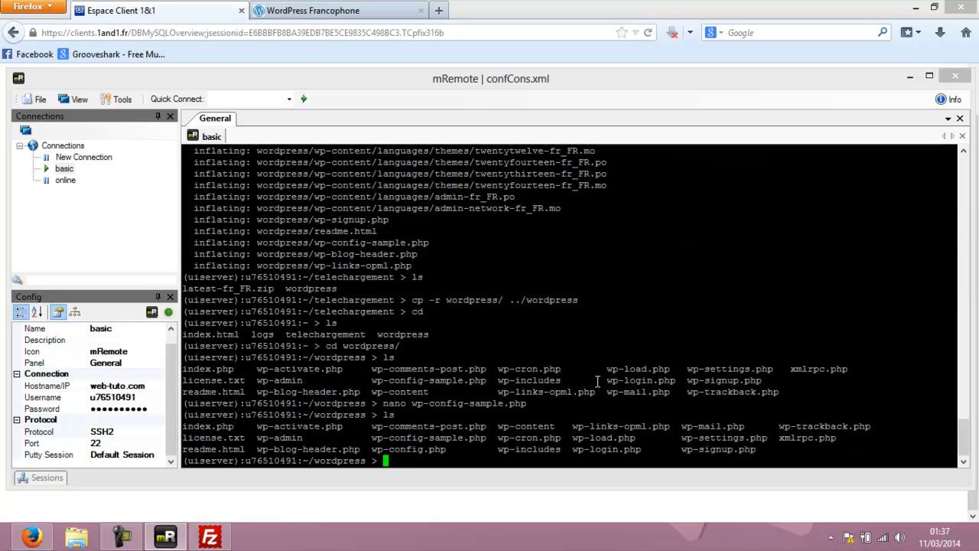
drag(372, 451, 448, 449)
click(401, 463)
drag(367, 438, 486, 438)
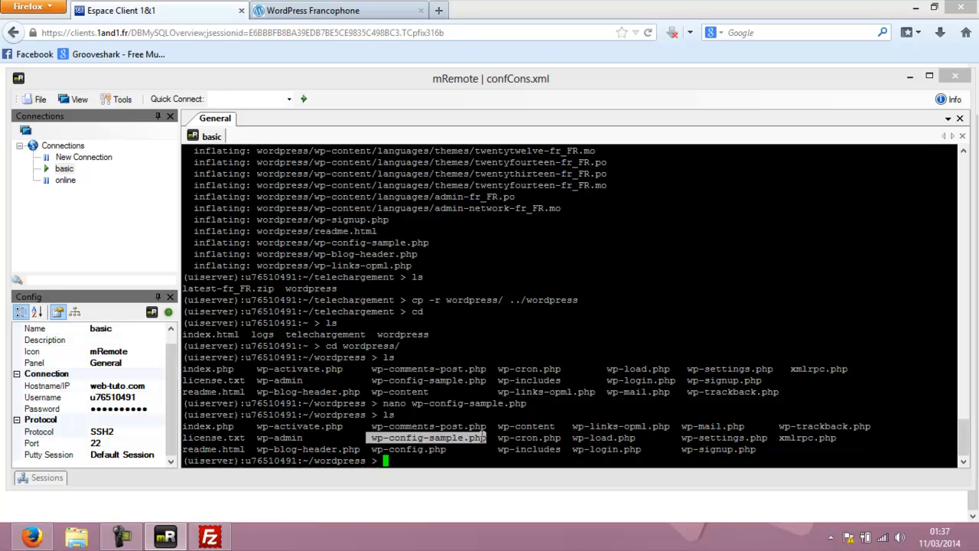
click(406, 463)
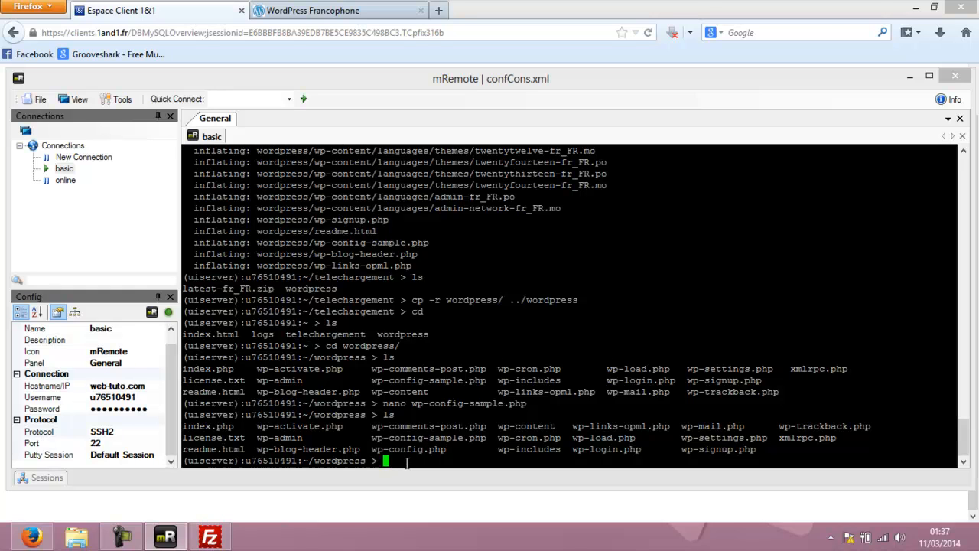
Delete wp-config-sample.php with rm and list the folder to confirm.
text(rm wp-config-s)
key(Tab)
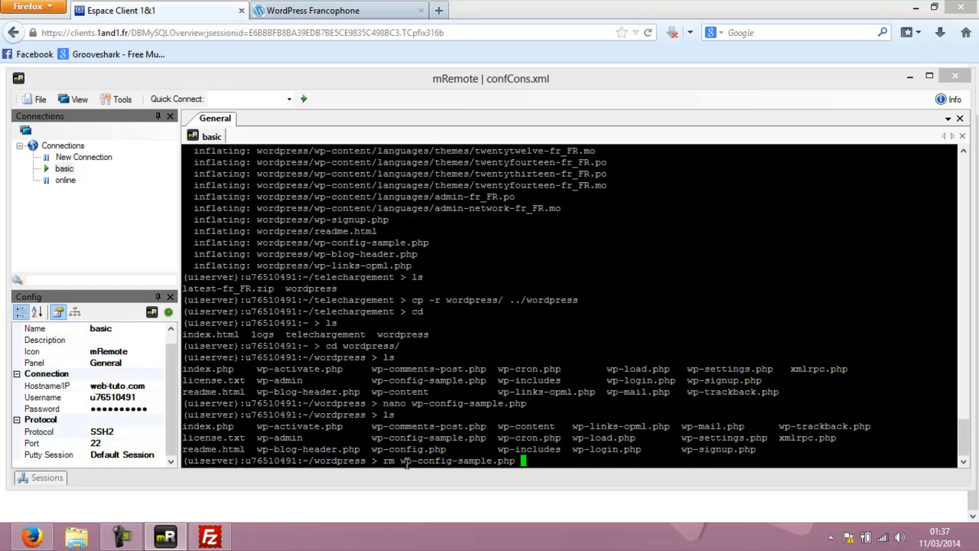
key(Return)
text(ls)
key(Return)
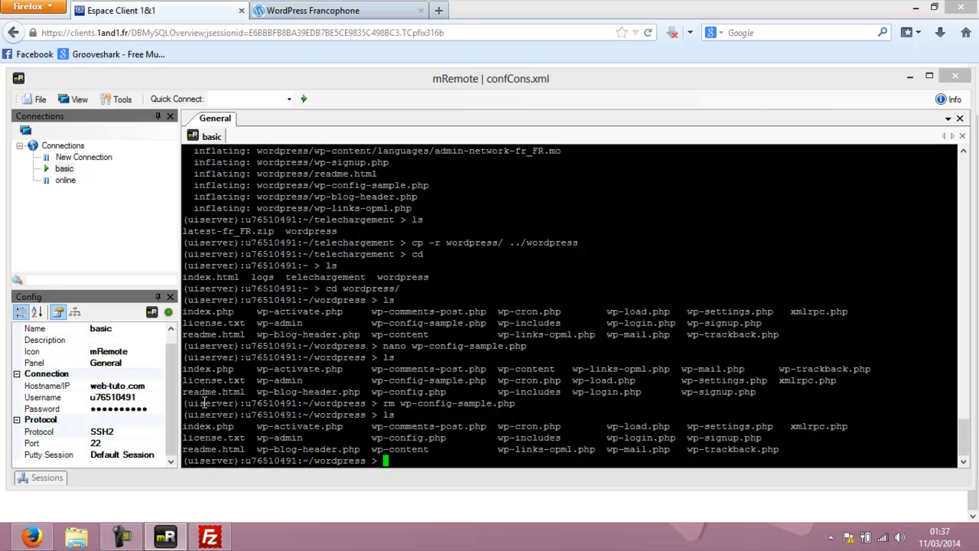
click(31, 536)
Download the French WordPress package from wordpress-fr.net, then go to 1&1 Gestion des domaines.
click(294, 11)
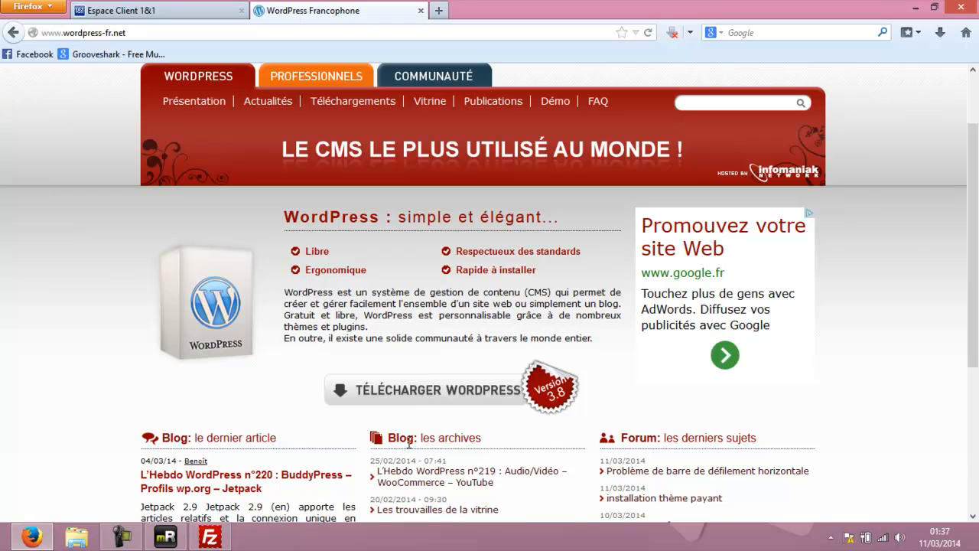
click(411, 397)
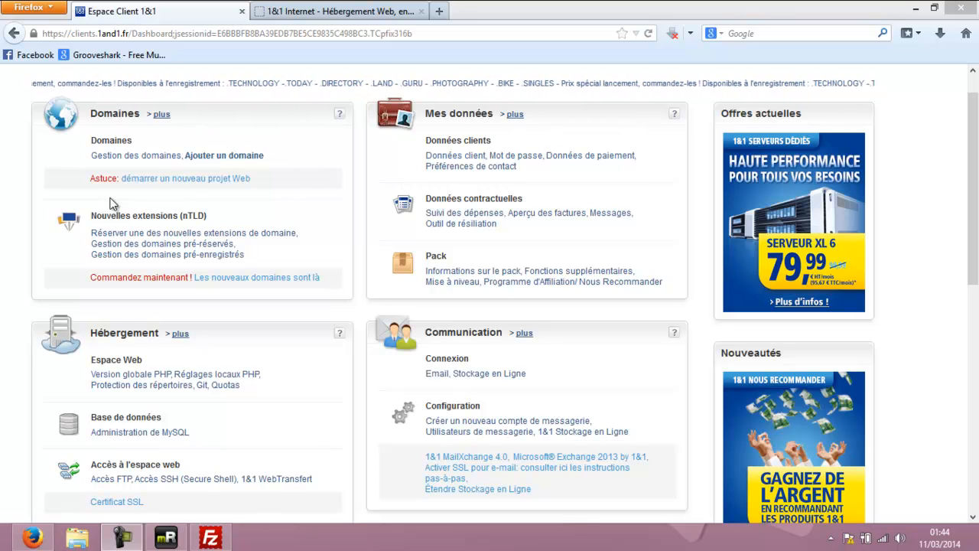
click(143, 157)
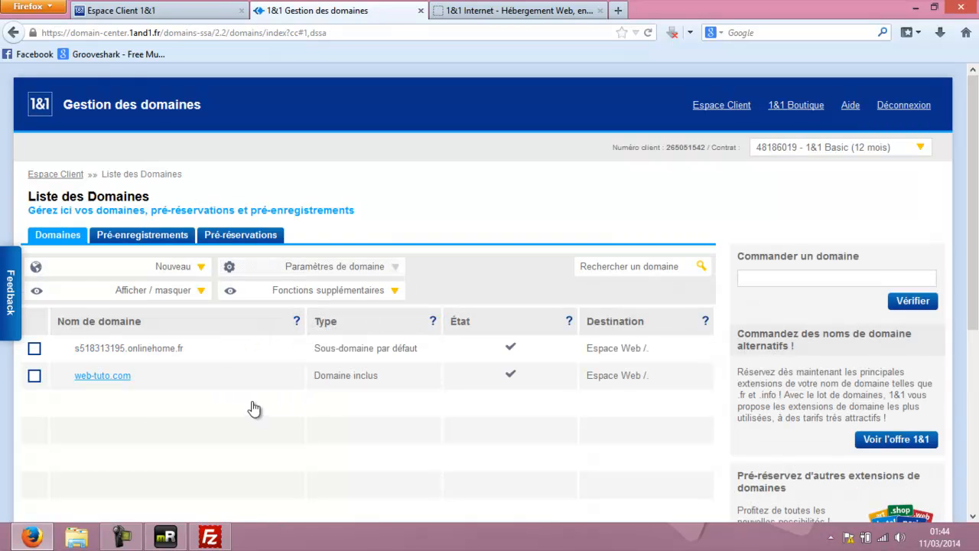
Open web-tuto.com's domain settings and edit its web space destination.
click(100, 378)
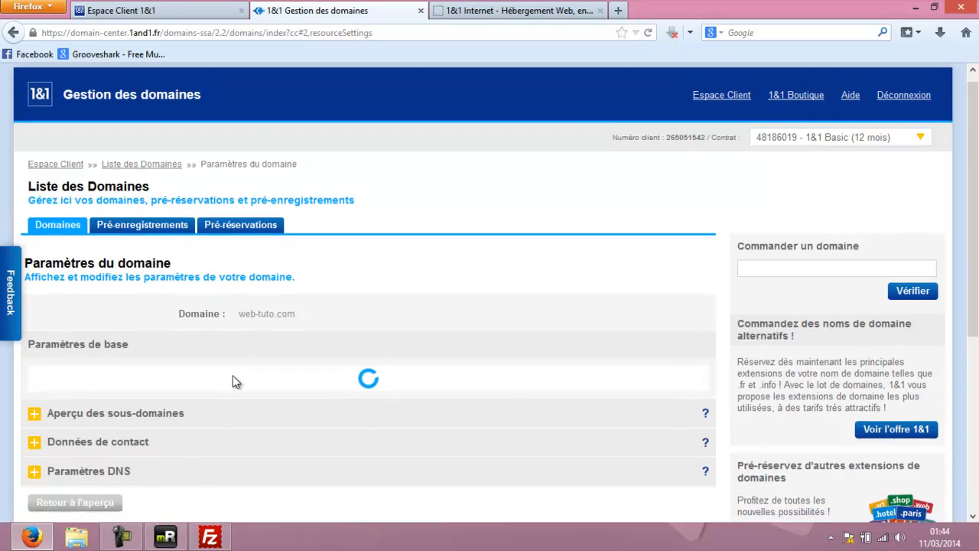
scroll(234, 381, down, 3)
scroll(233, 375, down, 2)
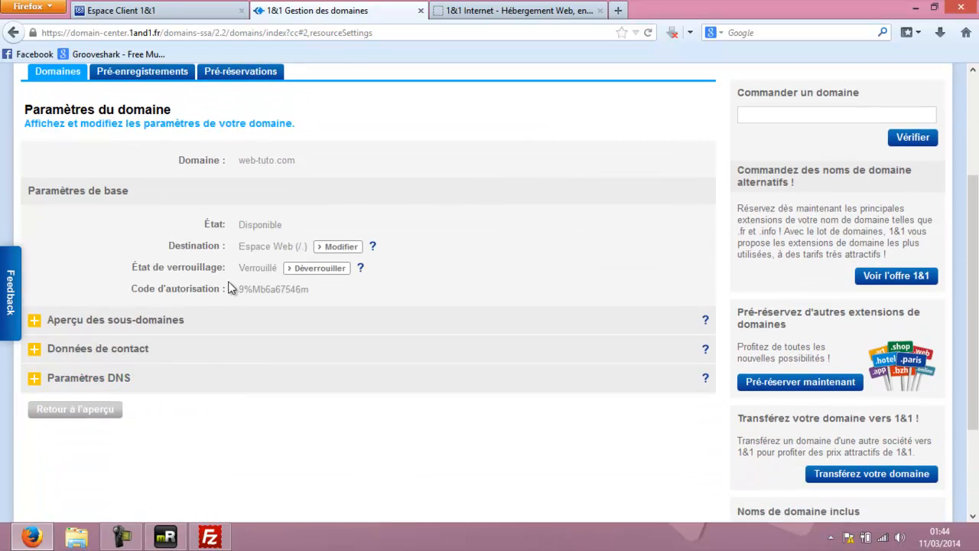
drag(236, 246, 304, 246)
click(304, 246)
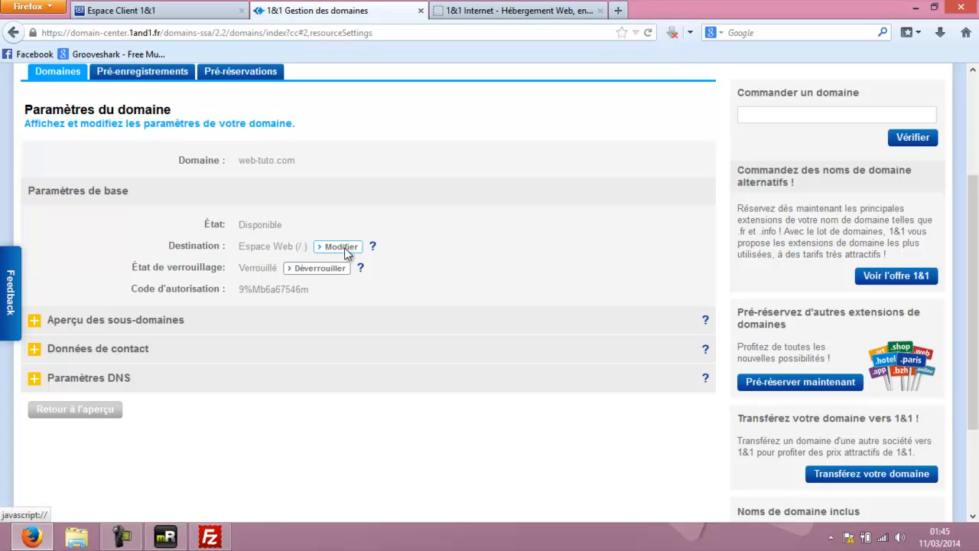
click(340, 247)
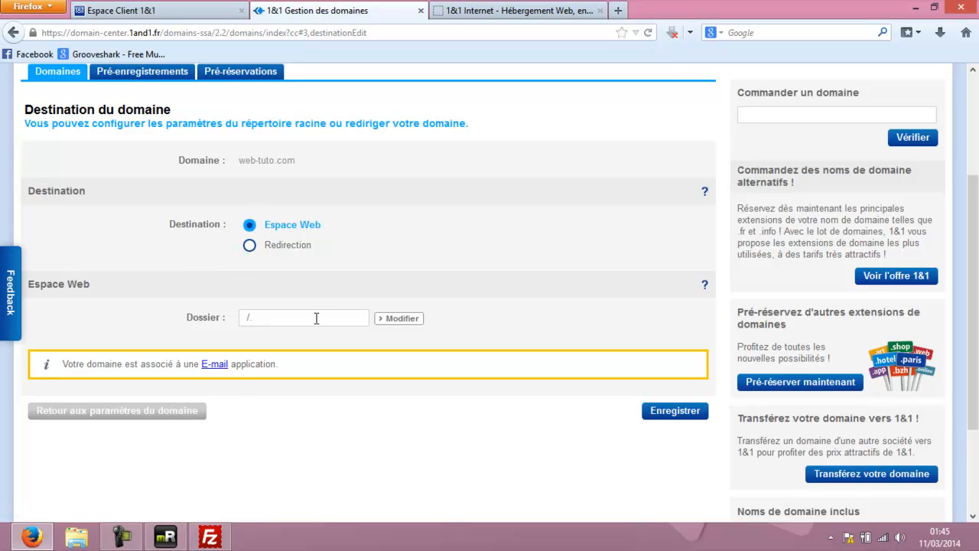
click(402, 319)
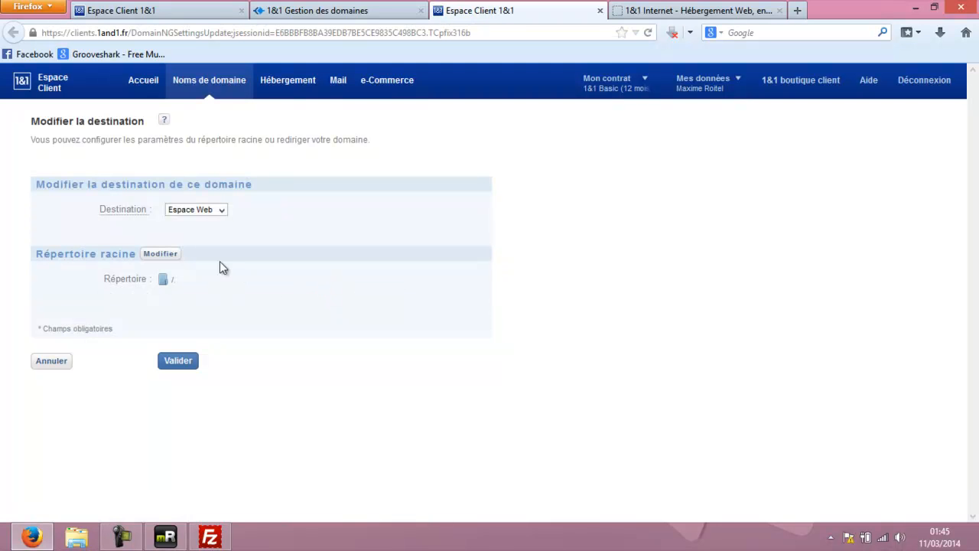
Set the root directory to the wordpress folder and apply the change.
click(159, 254)
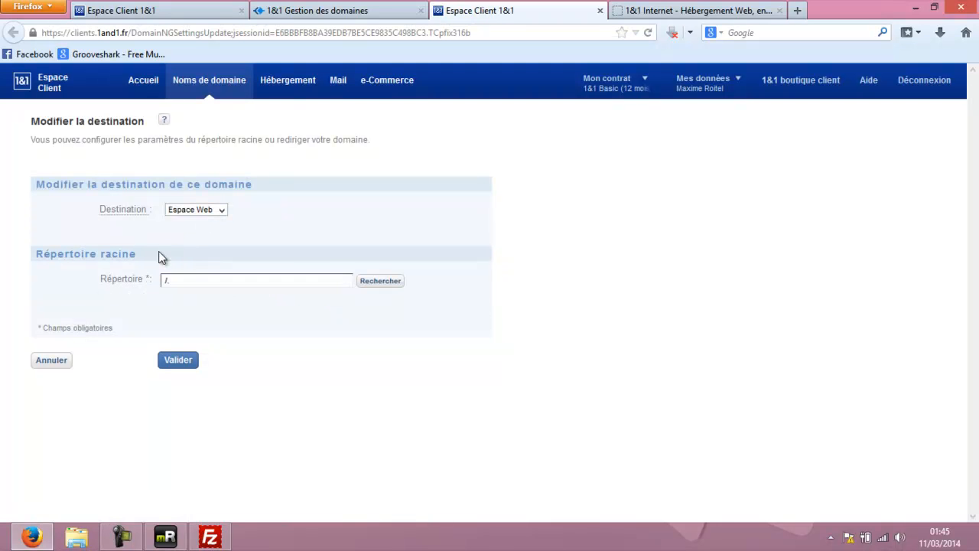
click(382, 285)
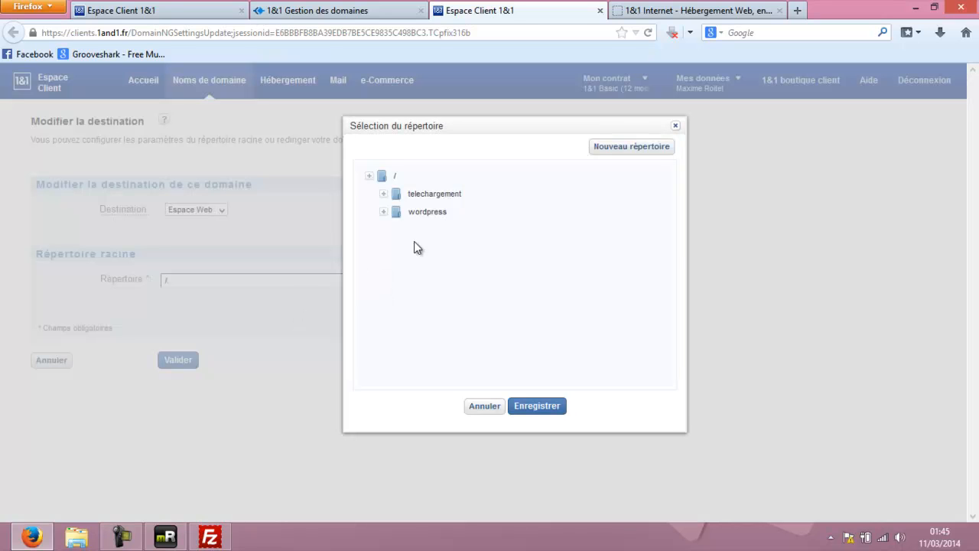
click(414, 212)
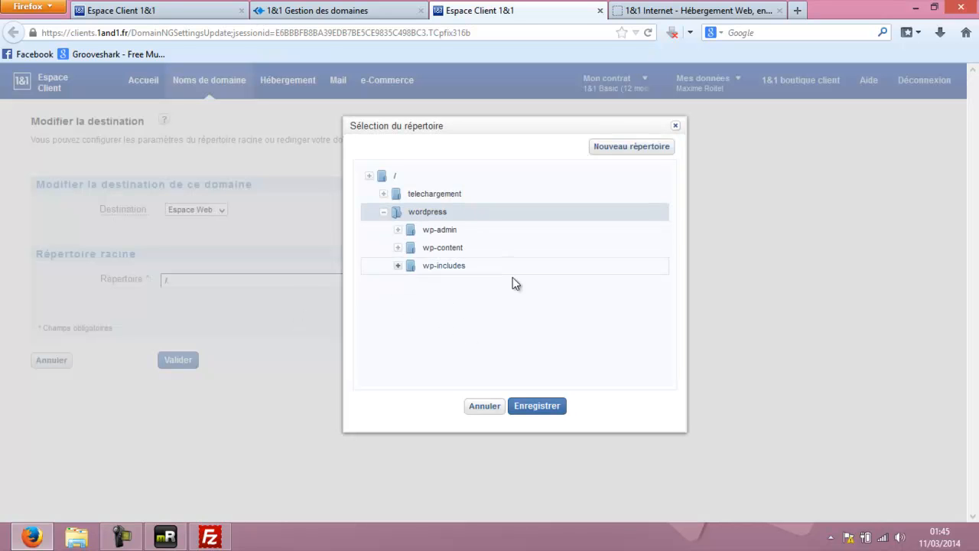
click(535, 405)
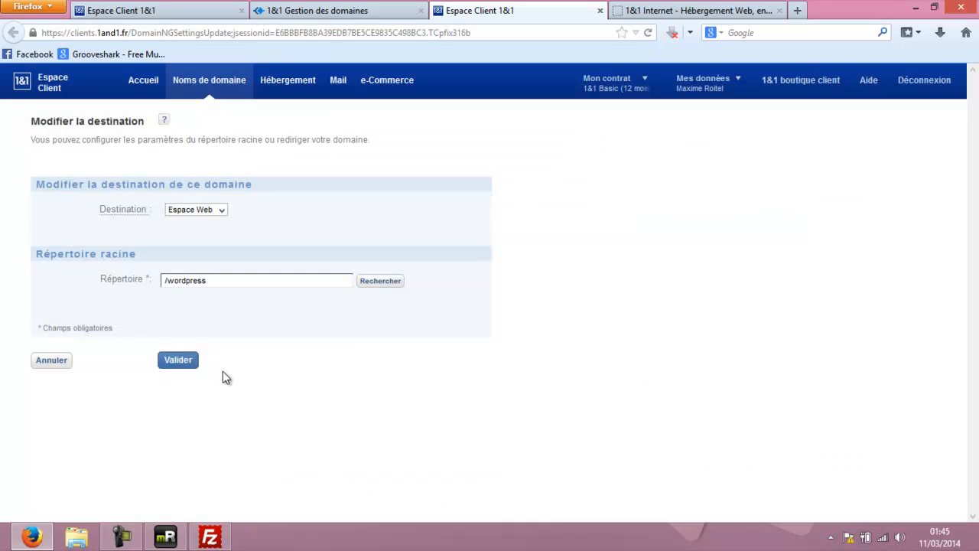
click(180, 361)
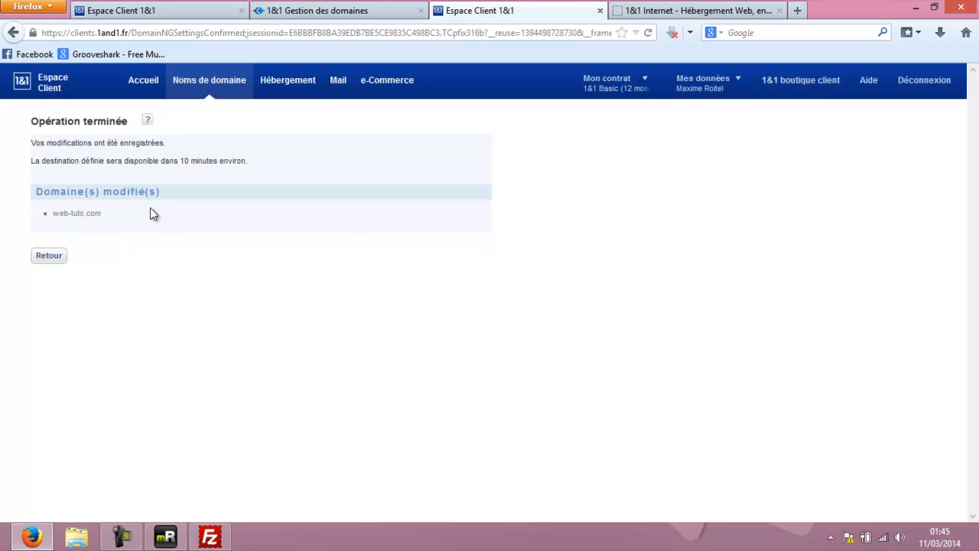
drag(115, 213, 68, 213)
click(100, 163)
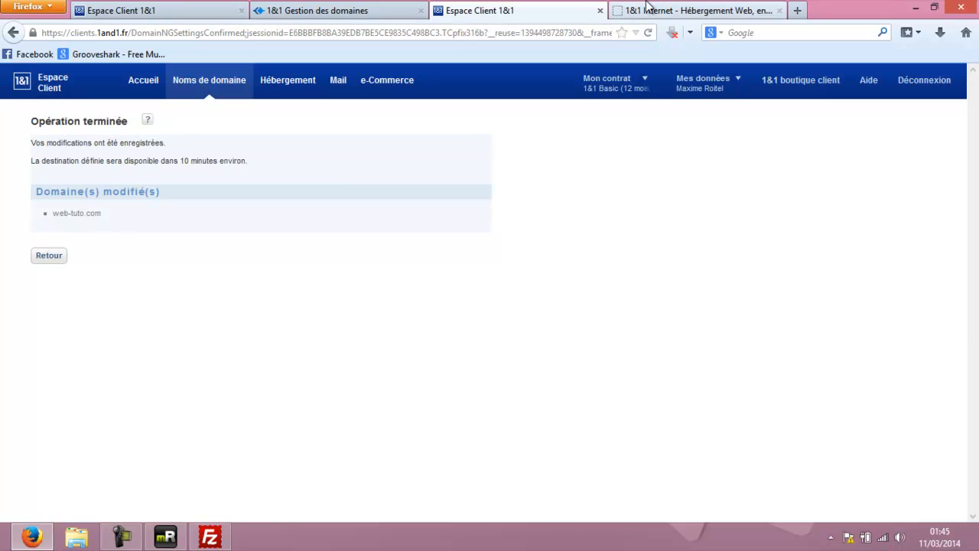
click(646, 9)
Check the confirmation page, then list the server's home folder and find index.html.
click(509, 10)
click(668, 7)
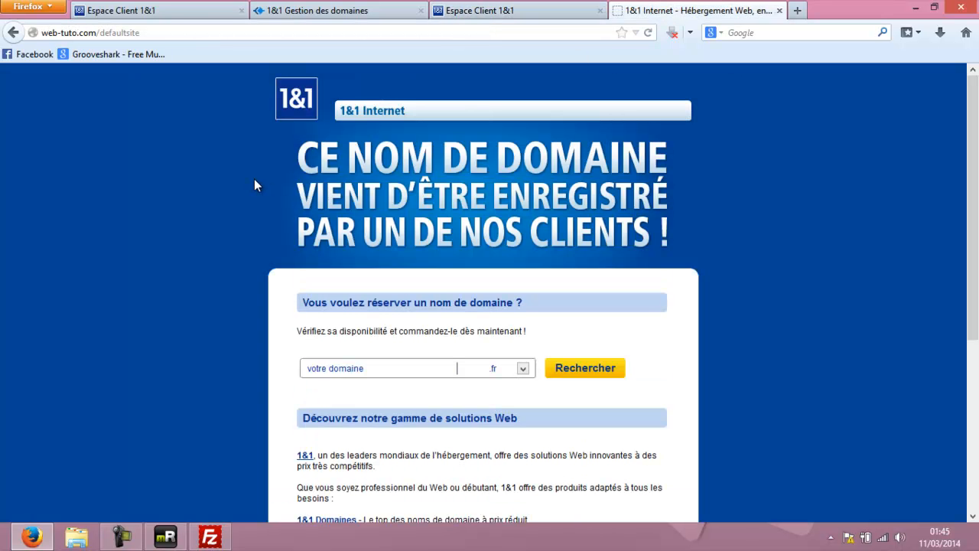
click(163, 33)
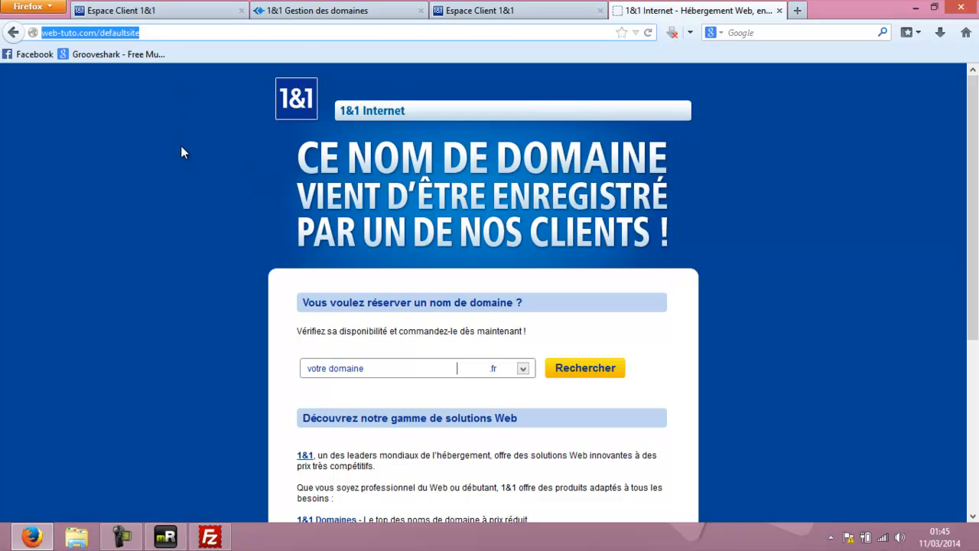
click(165, 535)
click(237, 445)
text(c)
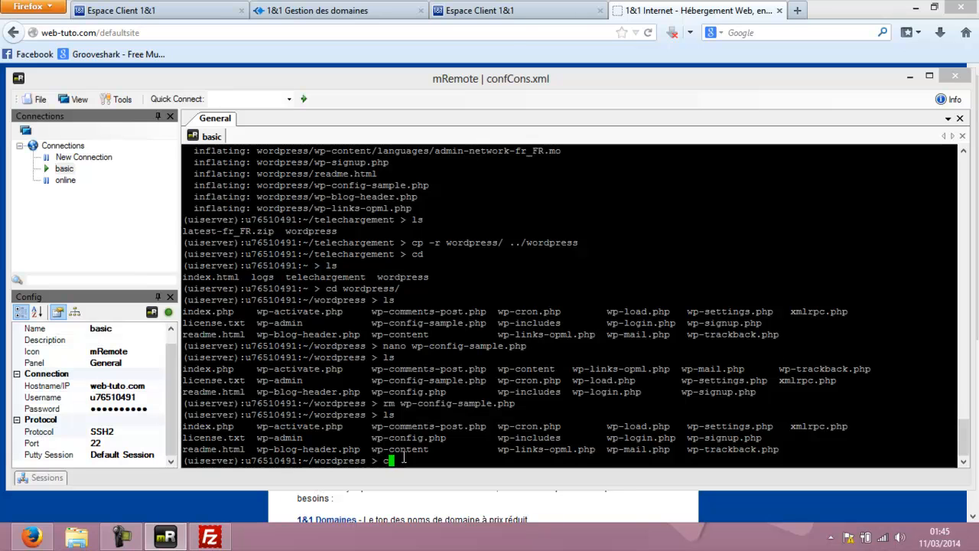
text(d ..)
key(Return)
text(ls)
key(Return)
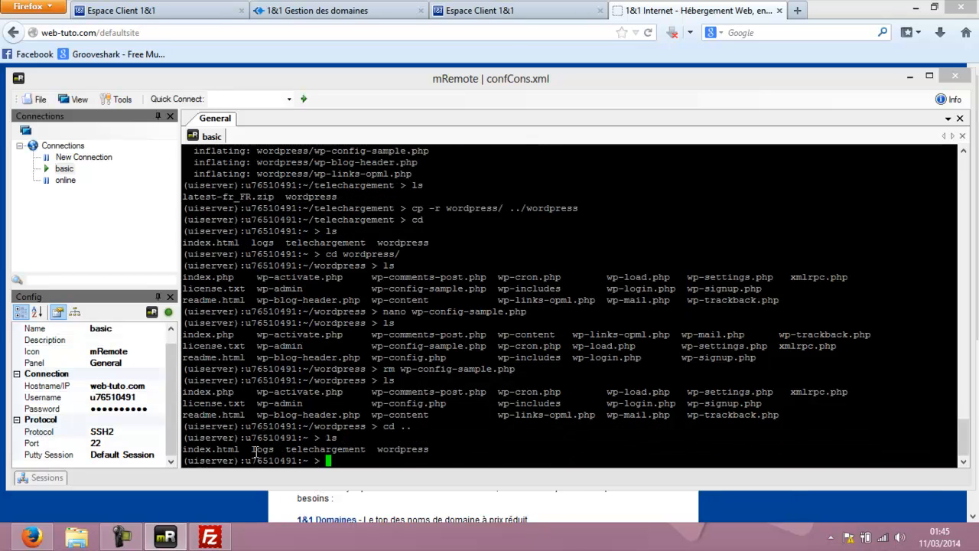
drag(242, 450, 182, 449)
Reload web-tuto.com without /defaultsite in the address; it still shows 1&1's placeholder.
click(193, 498)
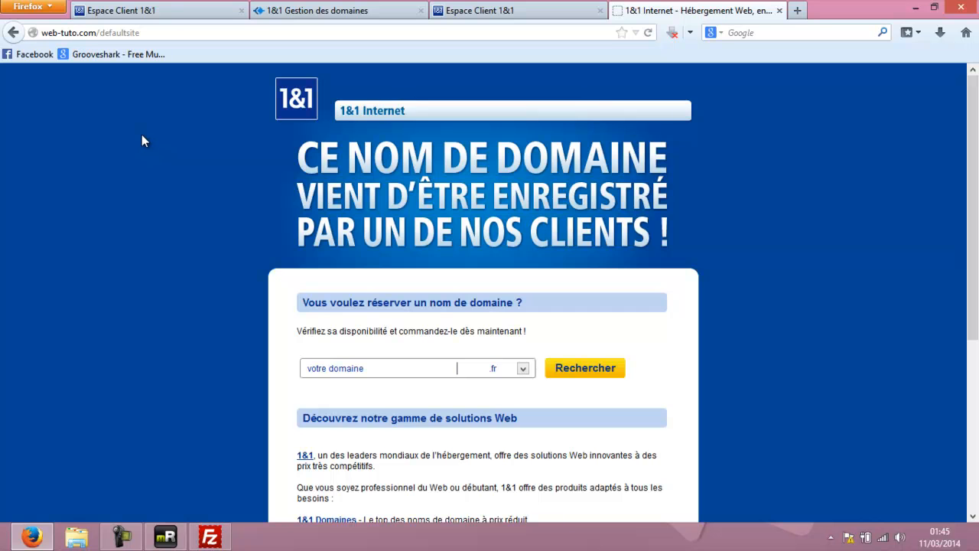
scroll(161, 135, down, 3)
scroll(161, 132, down, 1)
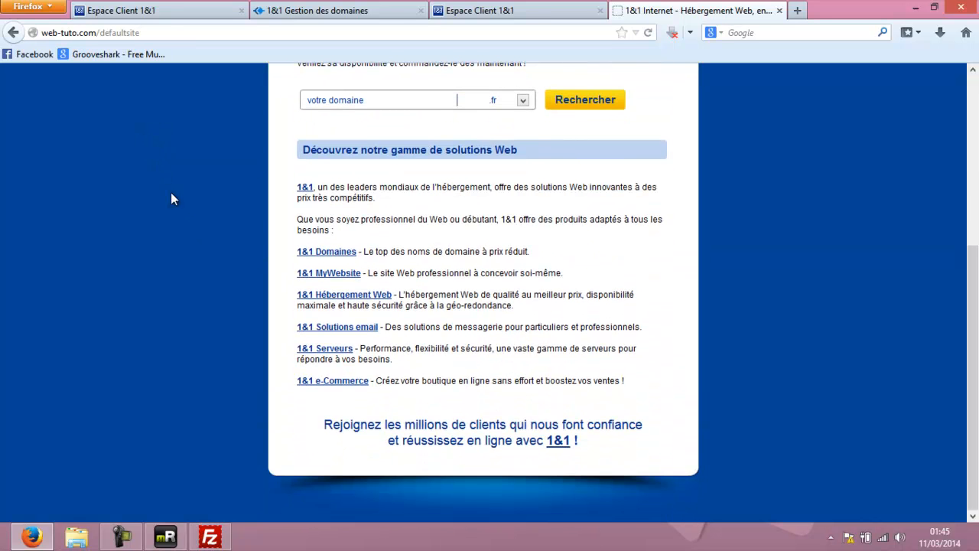
scroll(165, 325, up, 4)
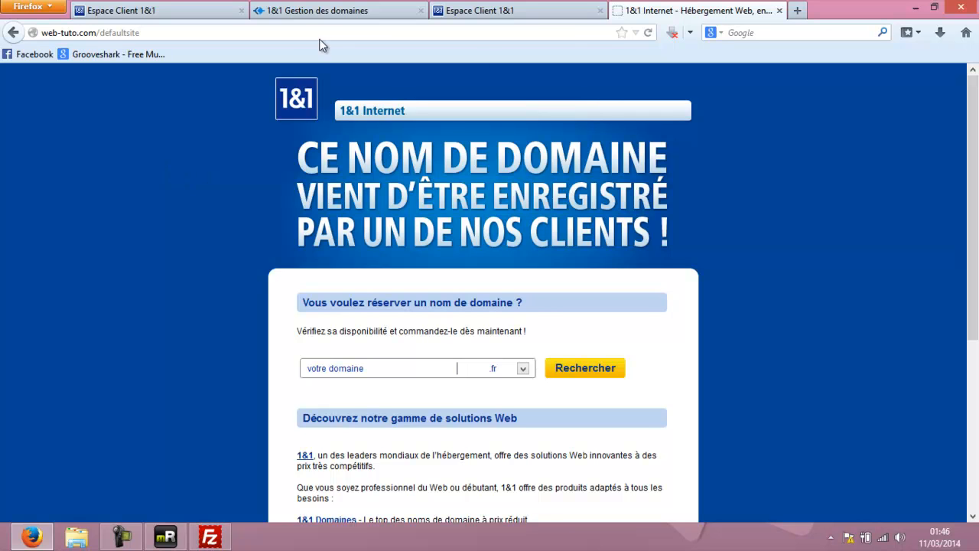
click(648, 34)
click(96, 33)
click(96, 33)
drag(140, 33, 97, 33)
key(BackSpace)
key(Return)
Clear Firefox's cache for the Everything time range from Privacy options.
click(58, 7)
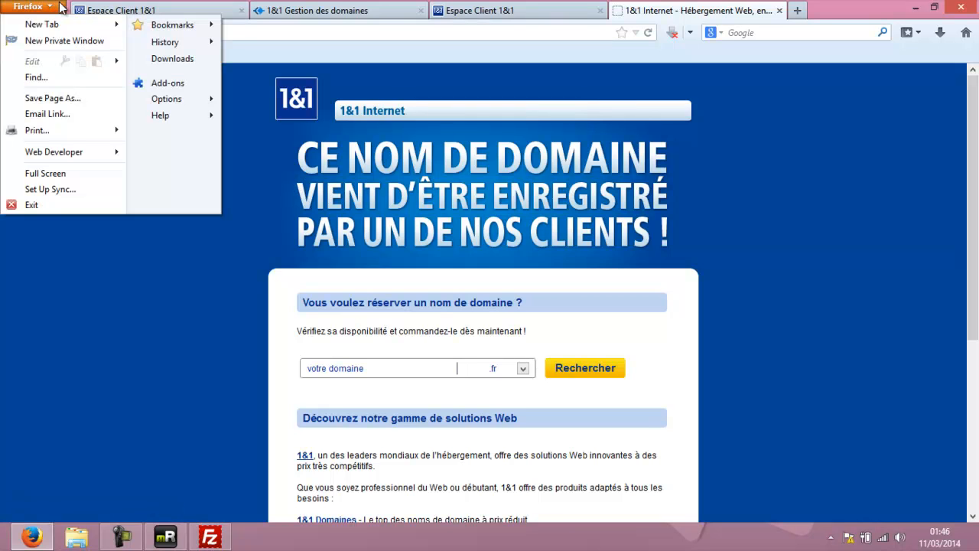
click(191, 103)
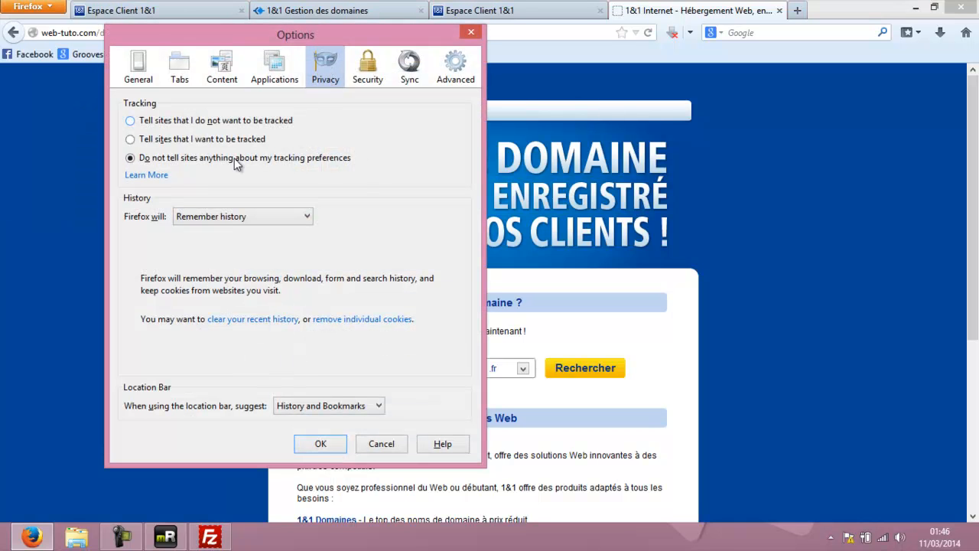
click(252, 320)
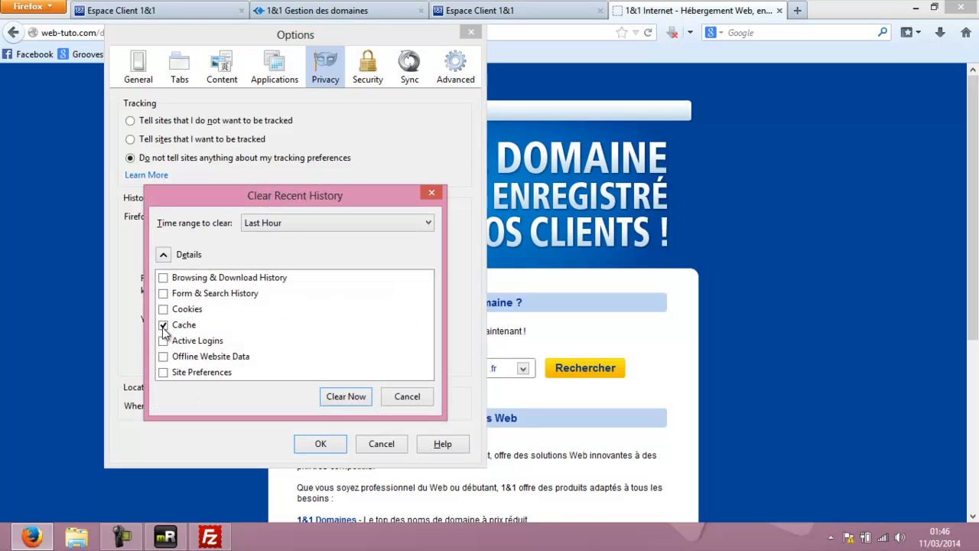
click(425, 226)
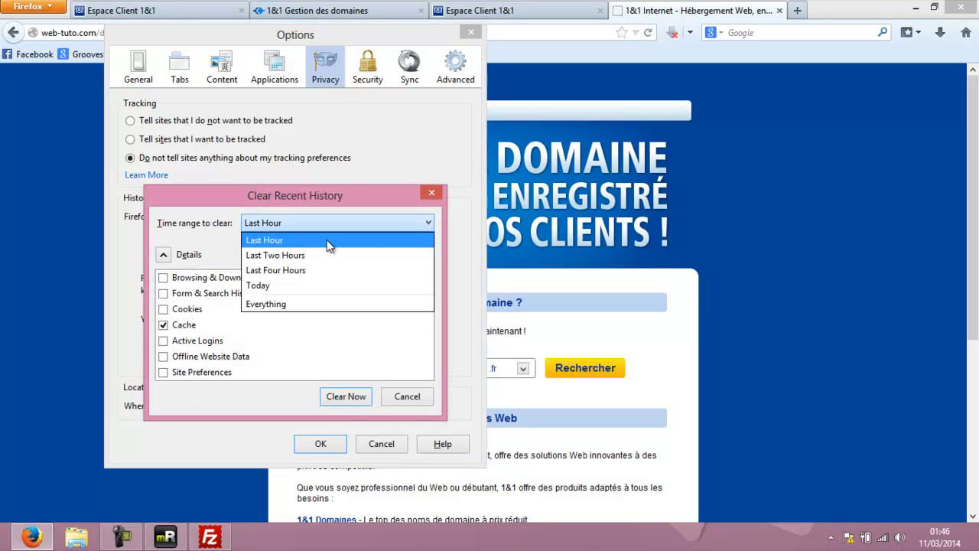
click(291, 305)
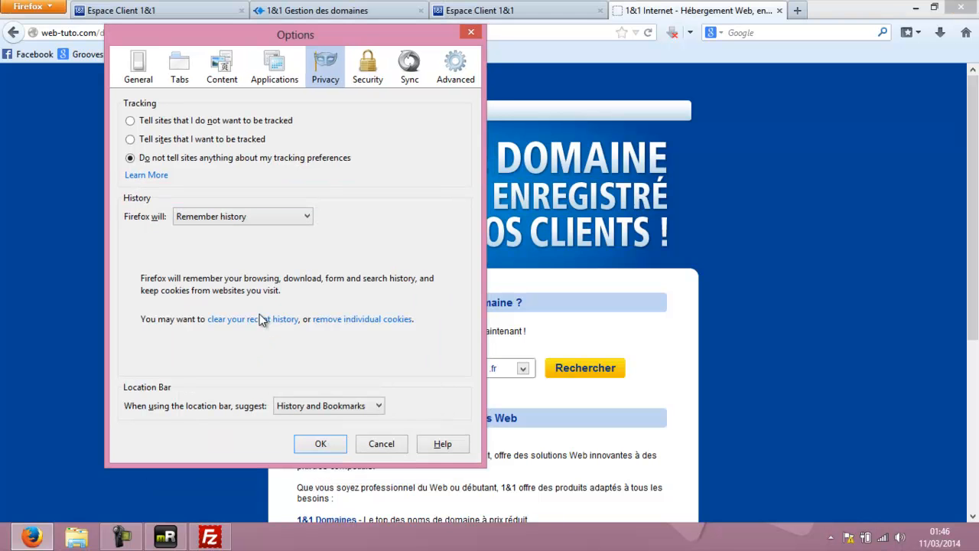
click(320, 445)
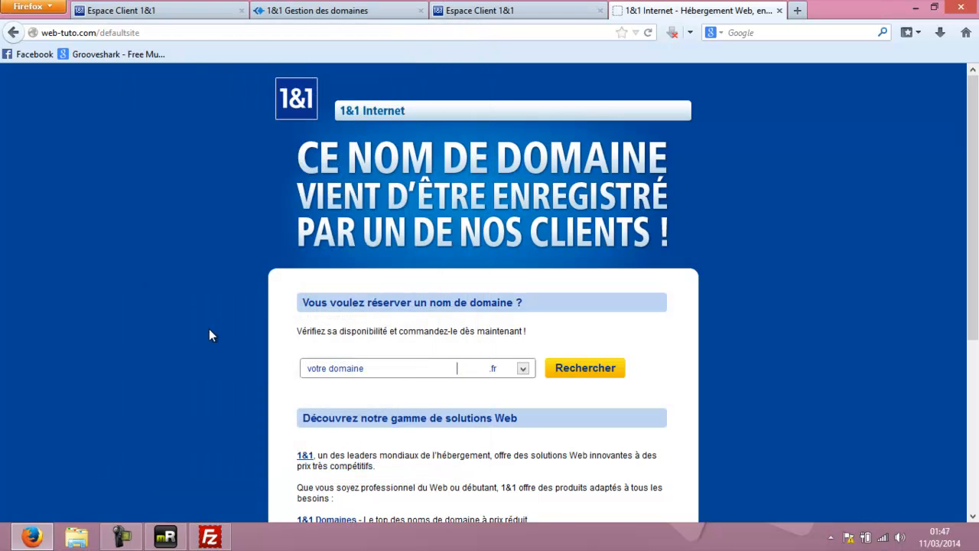
Select the web-tuto.com domain in the address bar.
click(98, 33)
click(98, 32)
drag(98, 33, 29, 33)
key(ctrl+c)
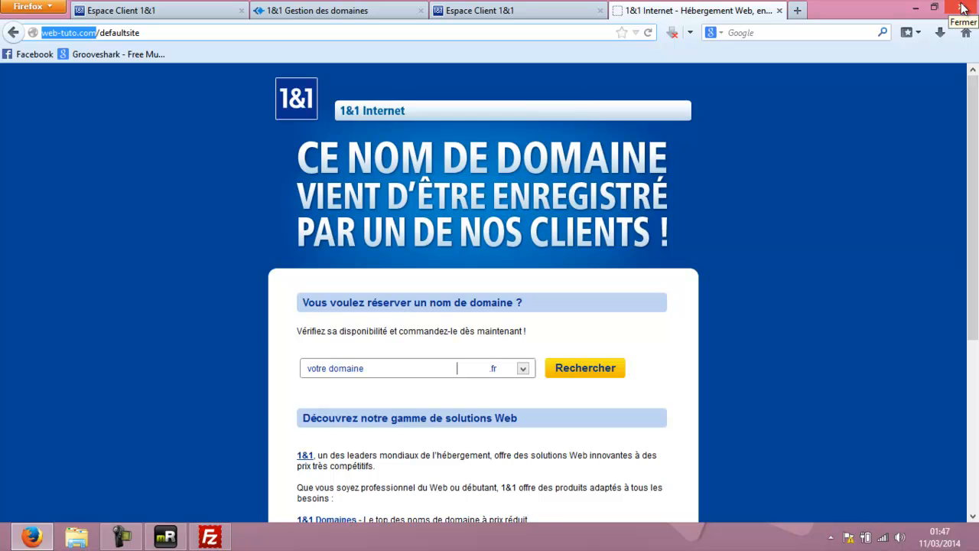
Open a new Firefox window and load the pasted web-tuto.com address.
right_click(31, 537)
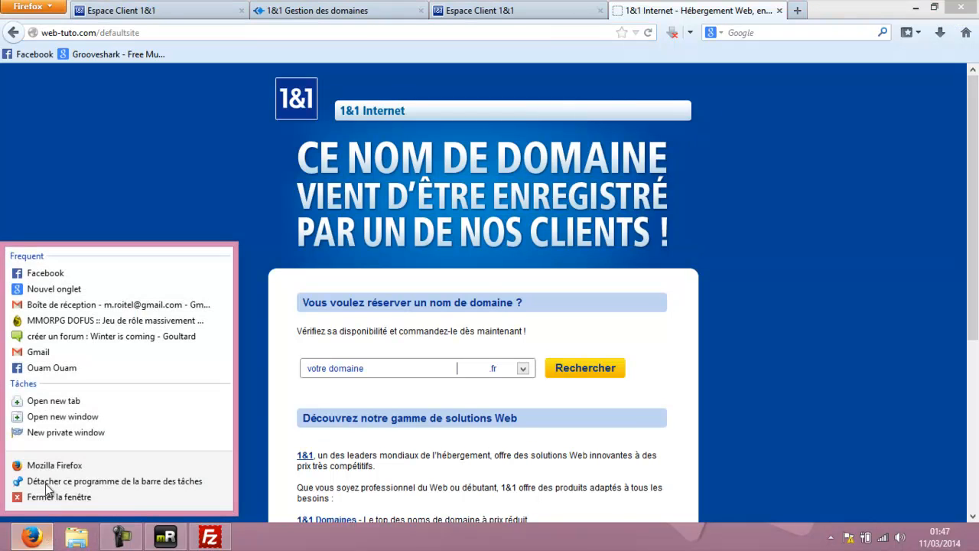
click(55, 465)
drag(749, 5, 685, 2)
click(159, 32)
key(ctrl+v)
key(Return)
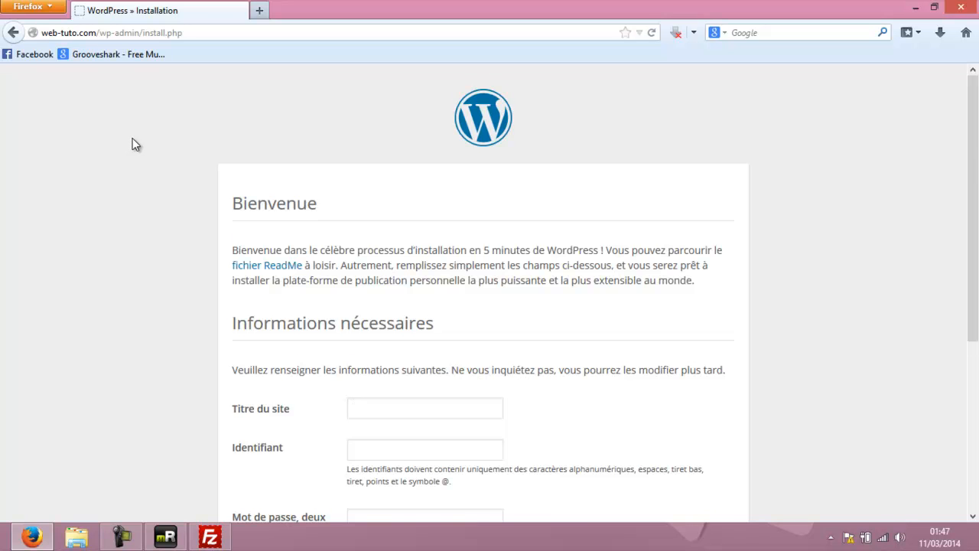
Set the site title to 'Web tuto' and enter the admin username and password twice.
scroll(133, 144, down, 4)
click(410, 241)
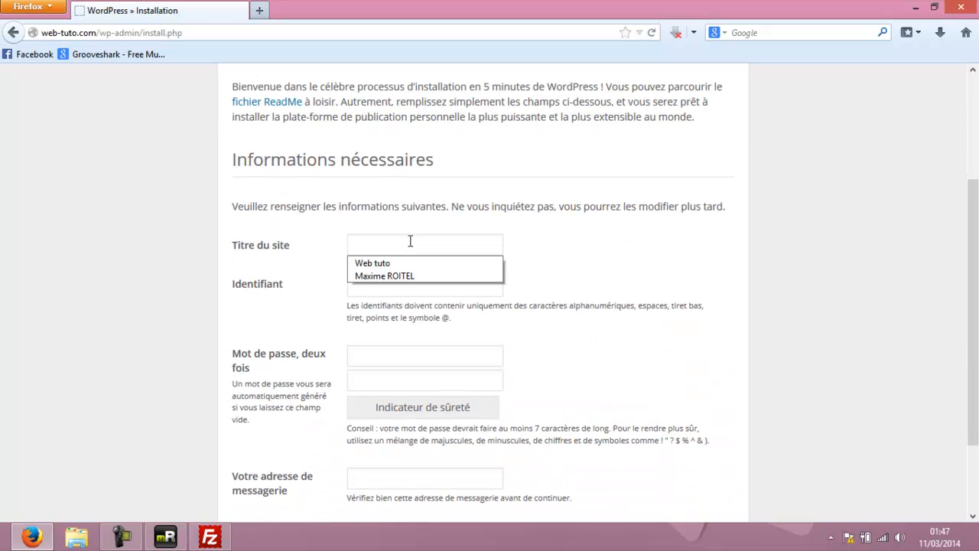
click(388, 263)
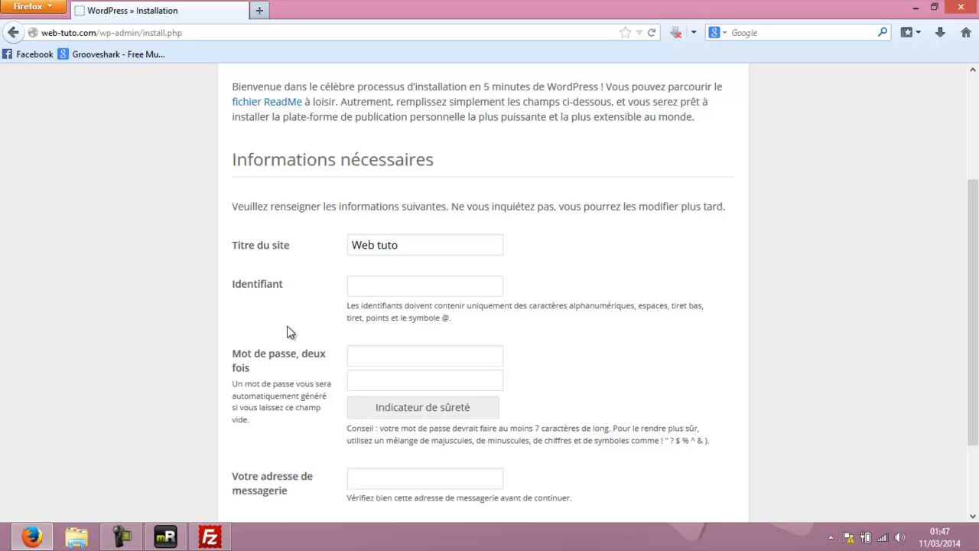
scroll(354, 308, down, 2)
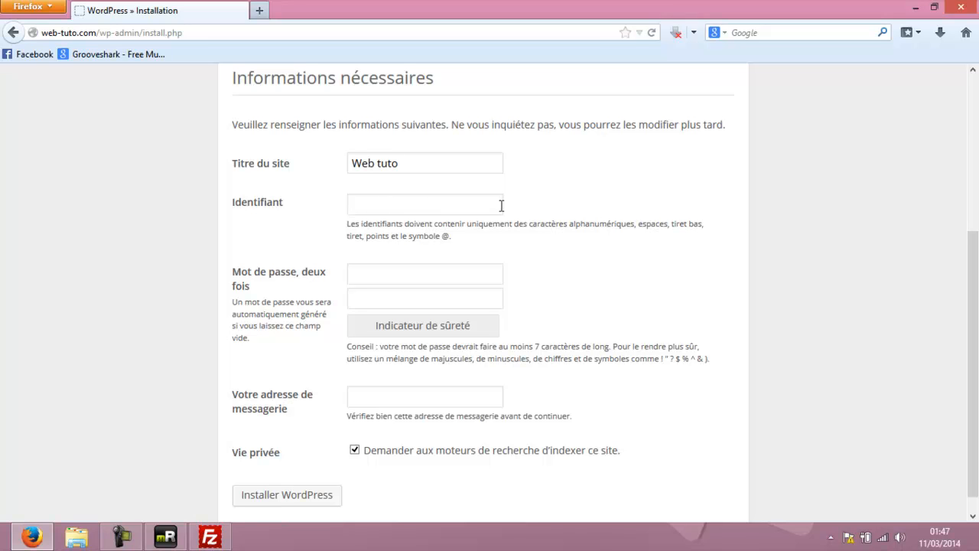
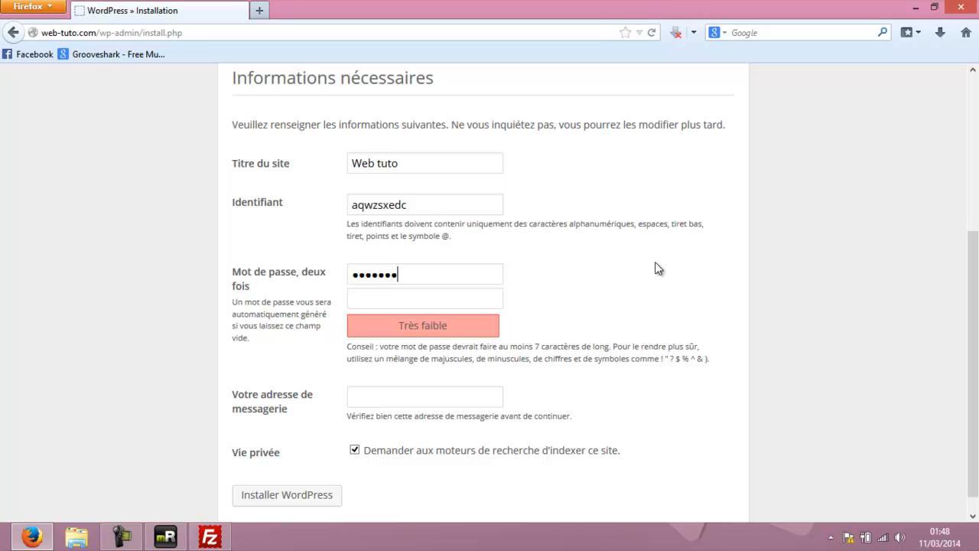
Fill in the contact e-mail address using the browser's suggestion.
scroll(283, 264, down, 1)
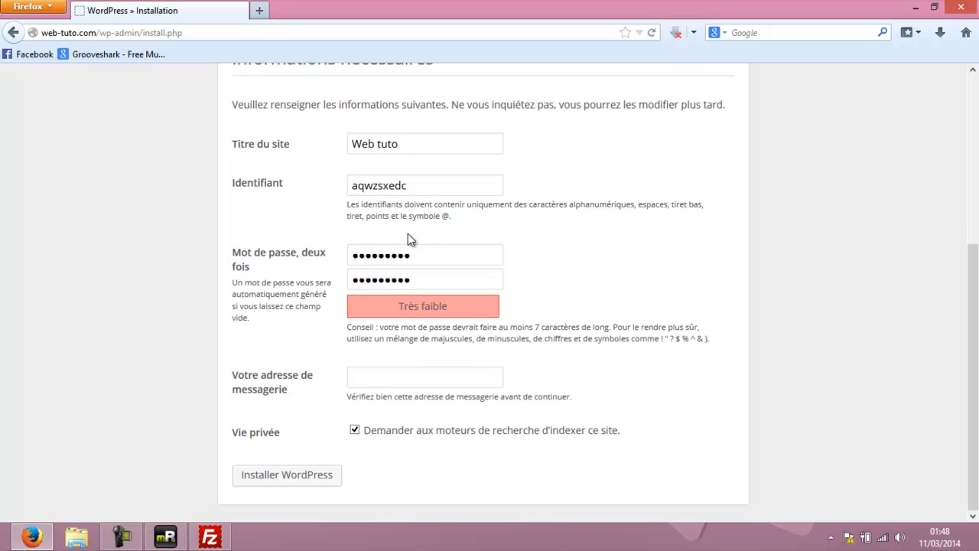
click(386, 379)
text(contact)
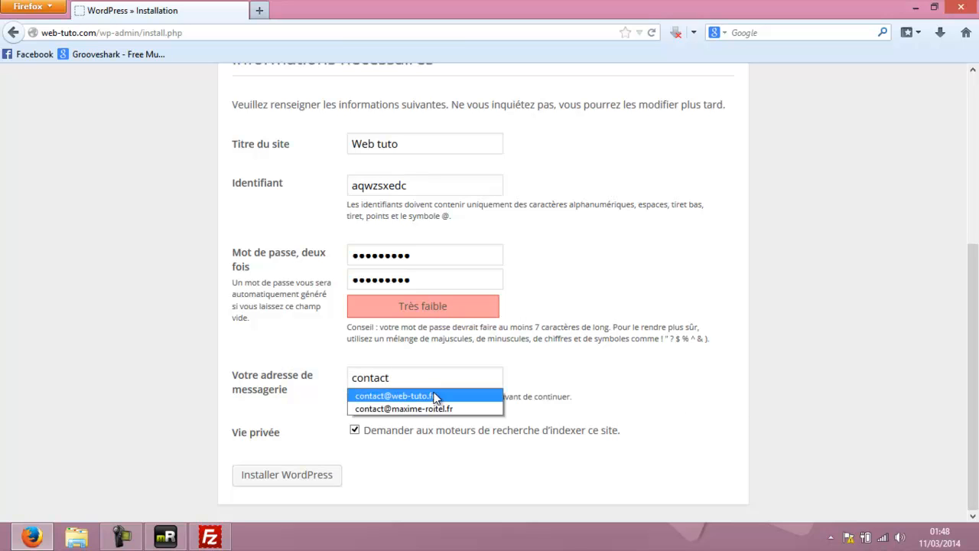
click(434, 396)
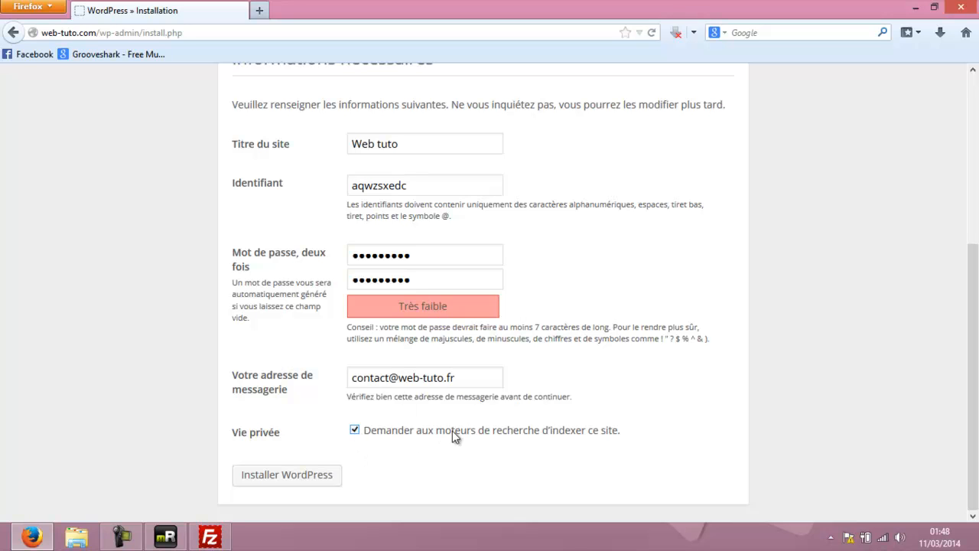
Install WordPress, log in with the admin username and password, and dismiss the save-password prompt.
click(286, 477)
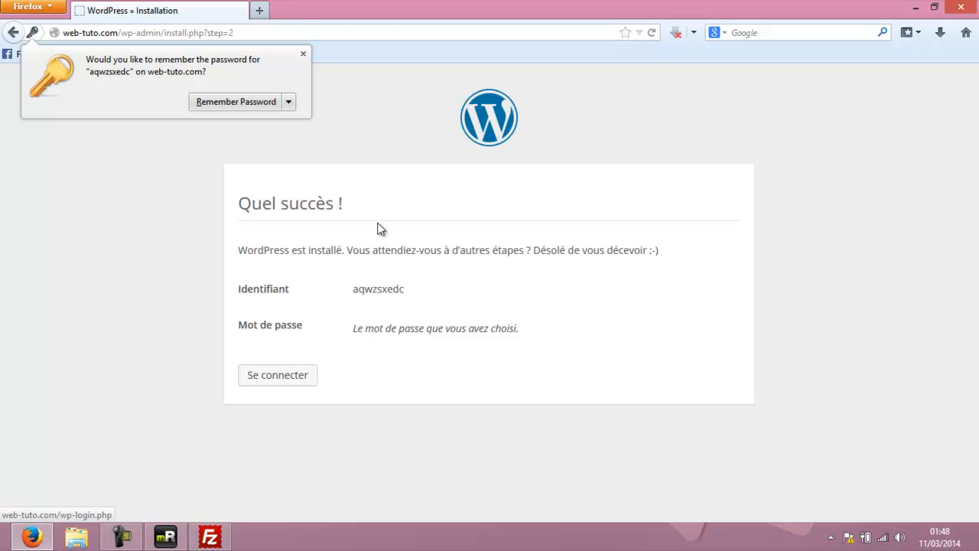
click(275, 377)
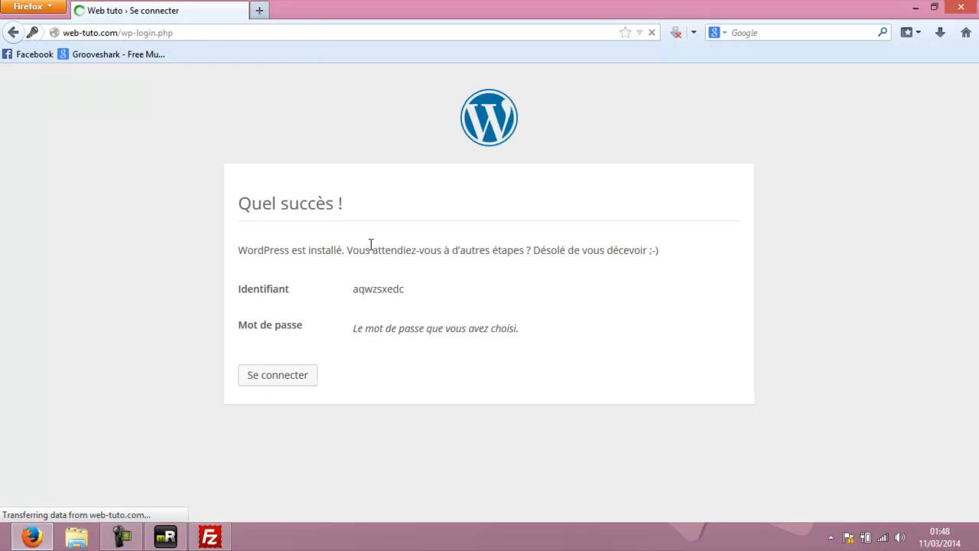
click(433, 264)
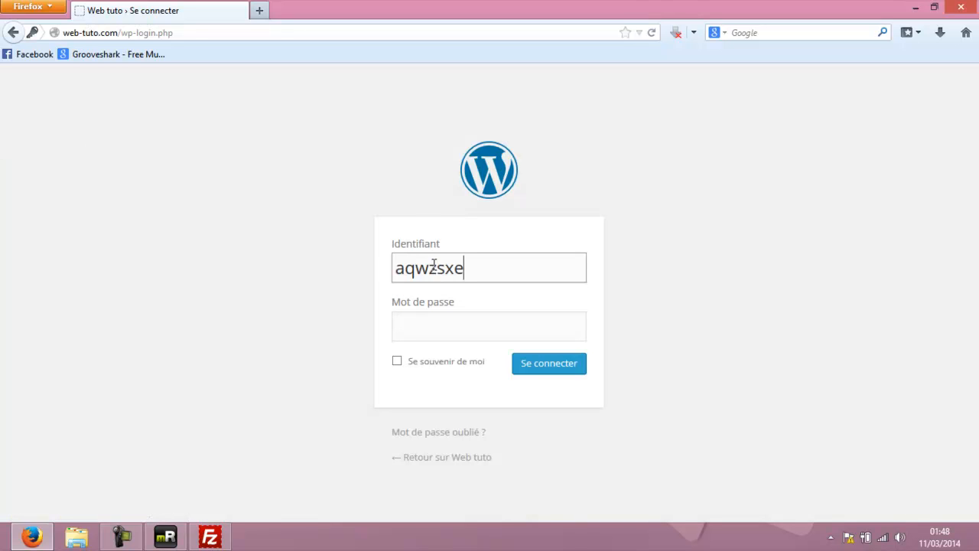
click(454, 321)
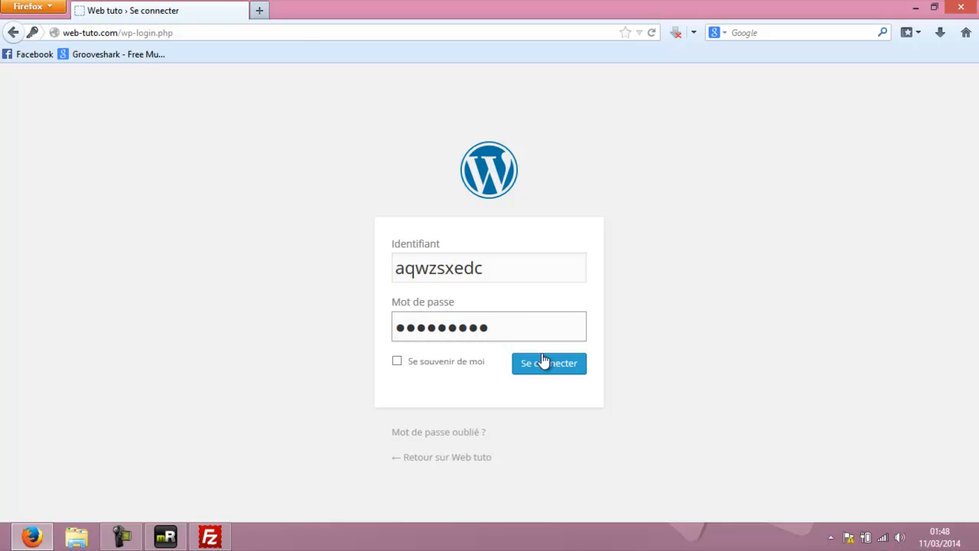
click(543, 361)
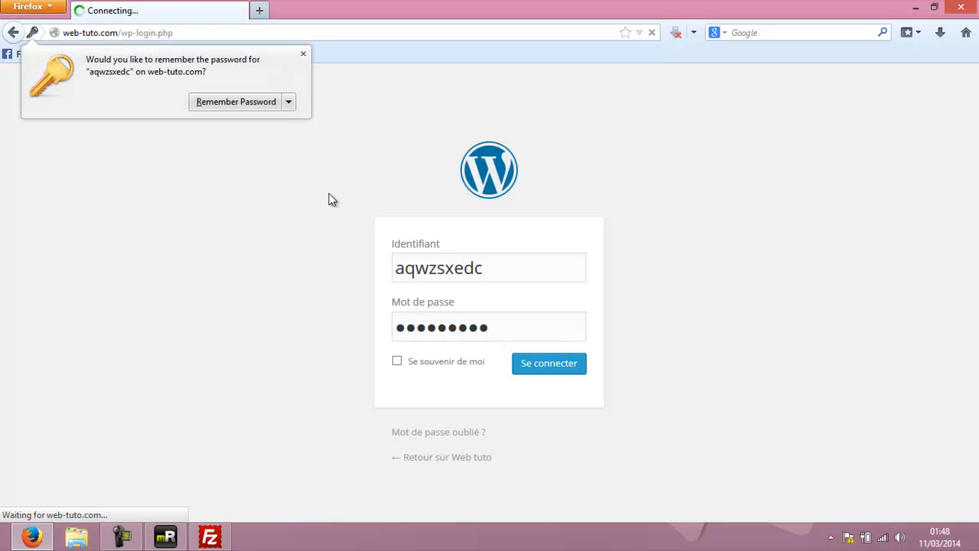
click(304, 54)
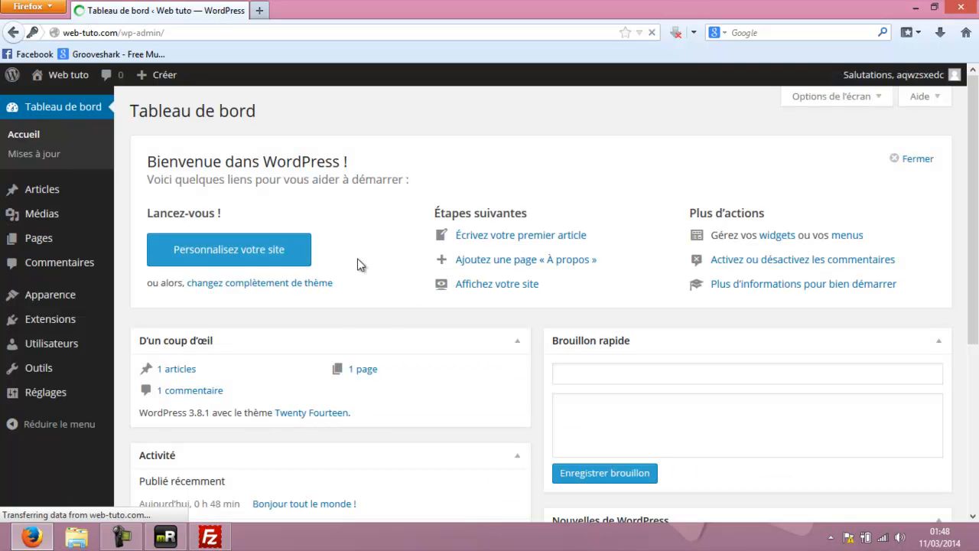
Launch 'Personnalisez votre site' from the dashboard's welcome panel.
scroll(438, 233, down, 5)
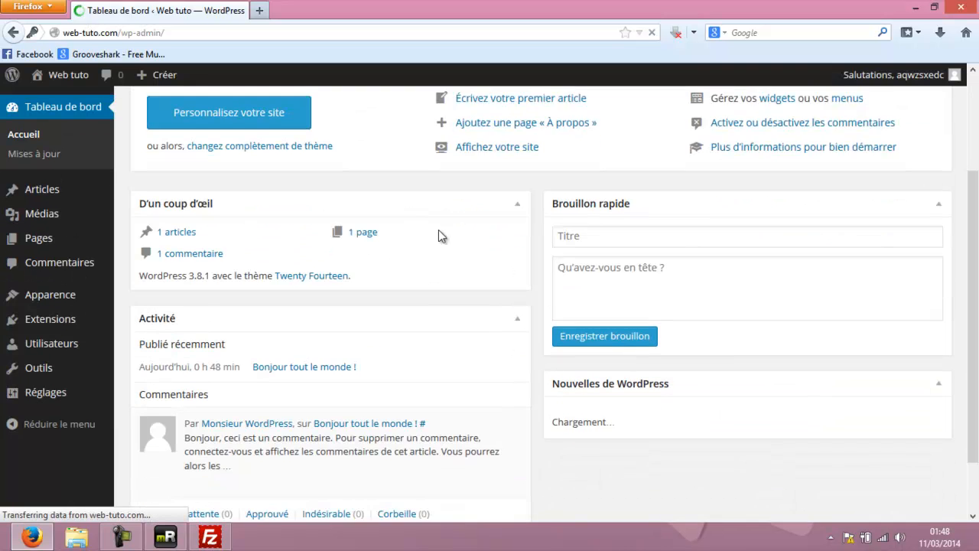
scroll(484, 243, up, 5)
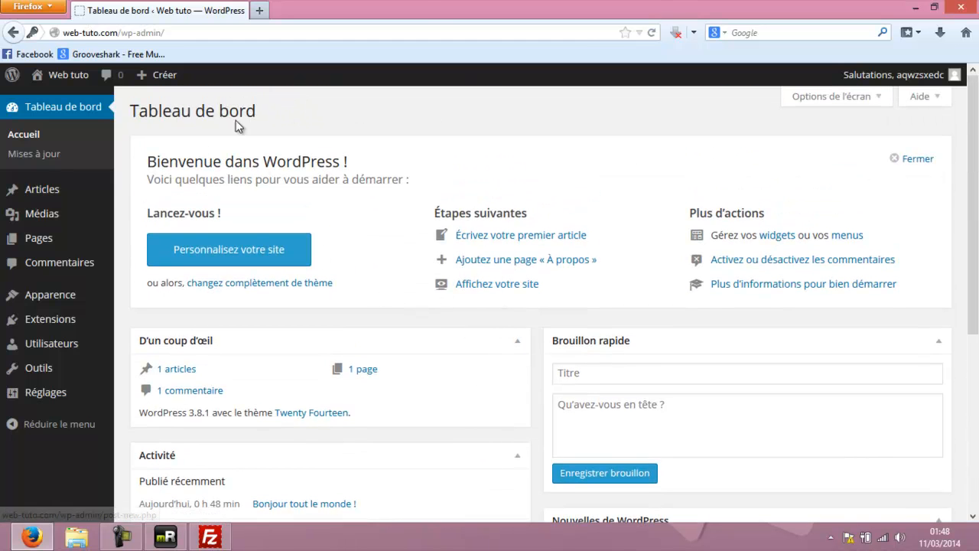
click(228, 249)
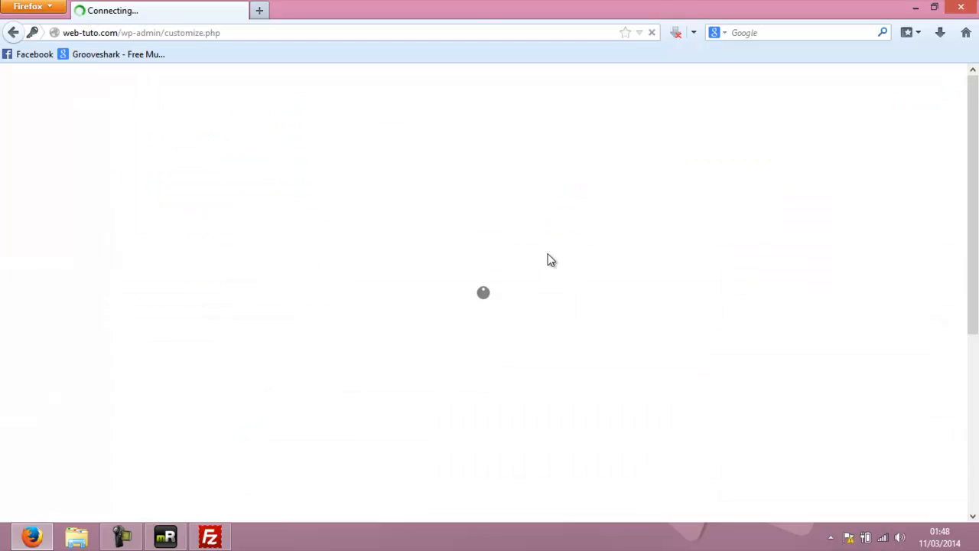